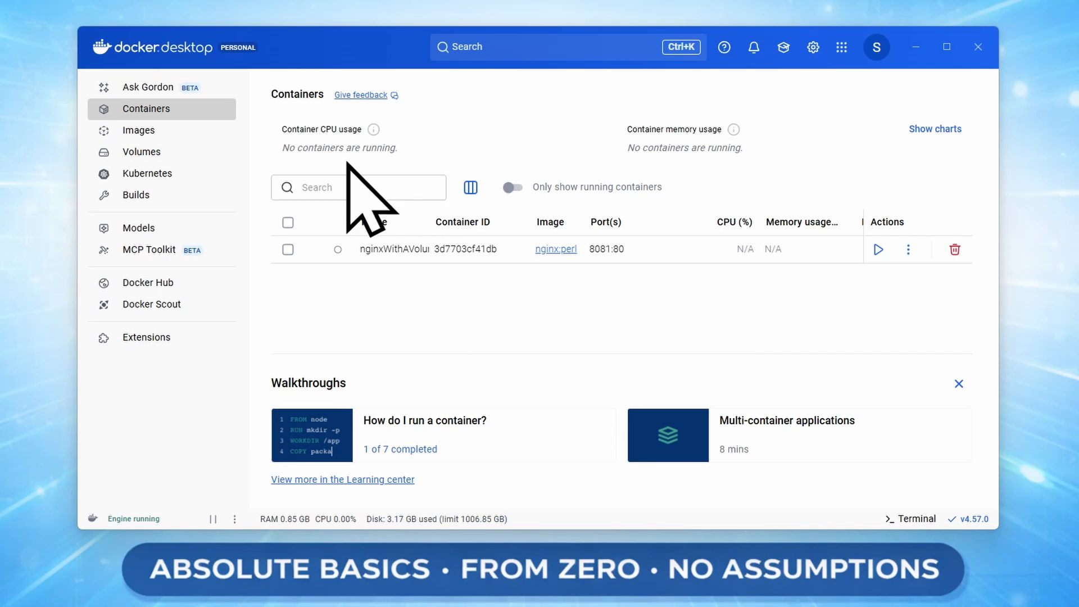
# Search Docker Hub for 'ollama' and pull the ollama/ollama image into local images.
pyautogui.click(192, 133)
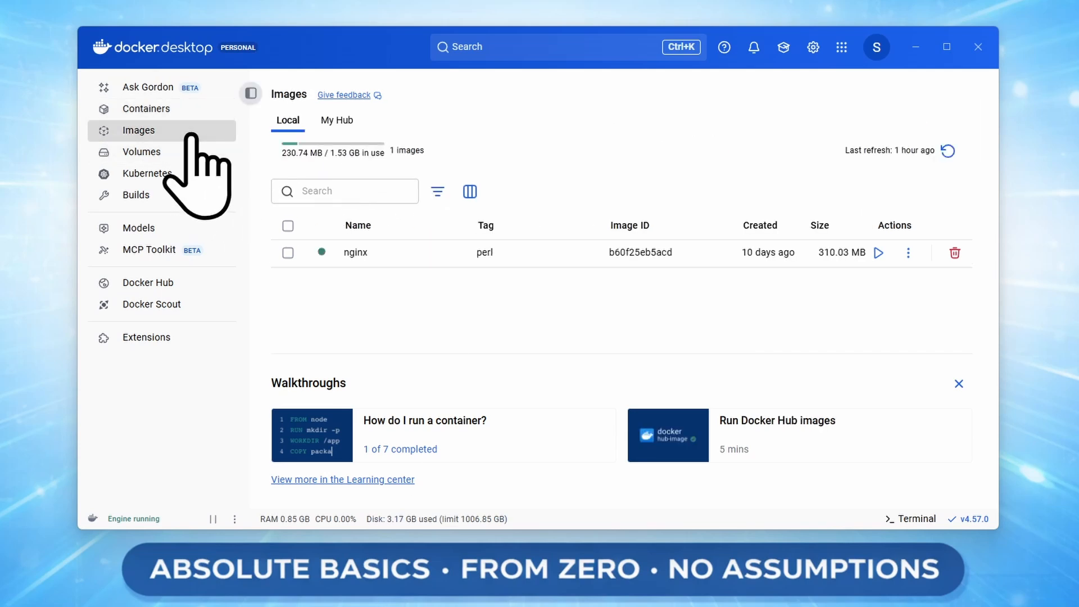
pyautogui.click(514, 48)
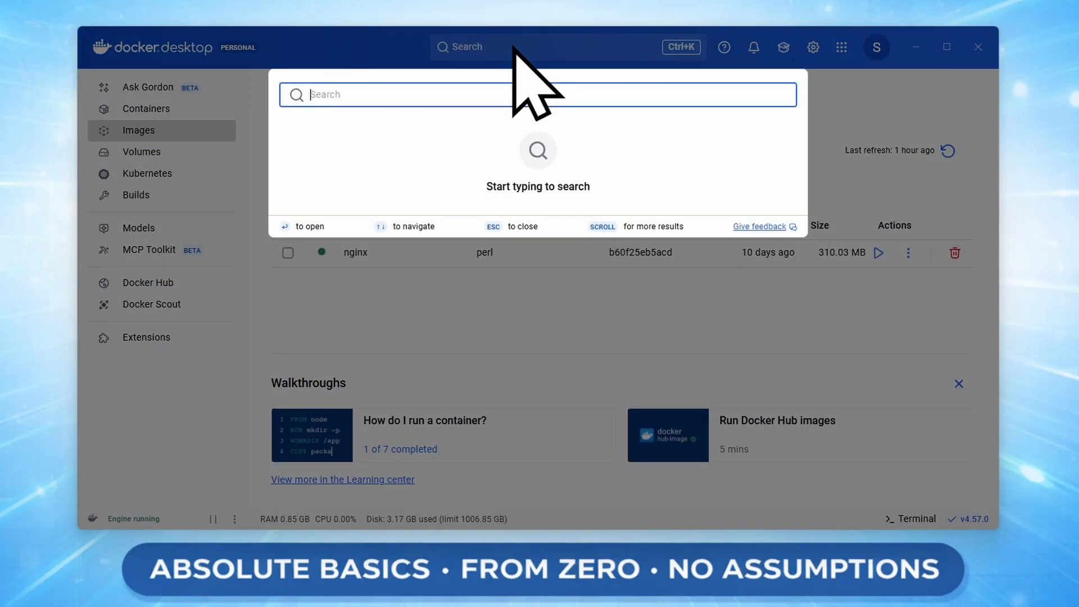
pyautogui.write('ollama')
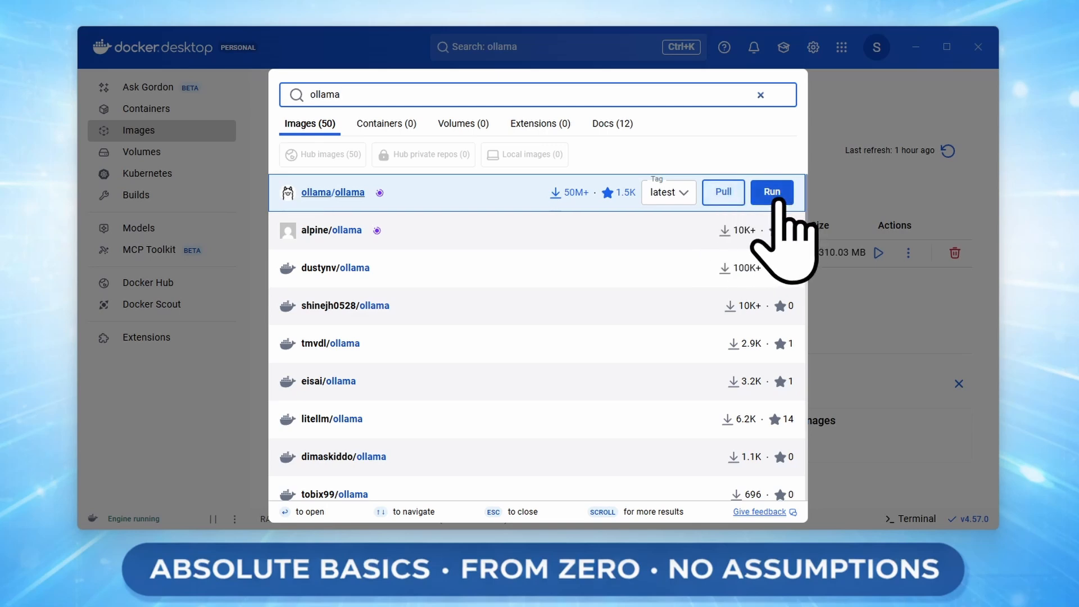
pyautogui.click(729, 192)
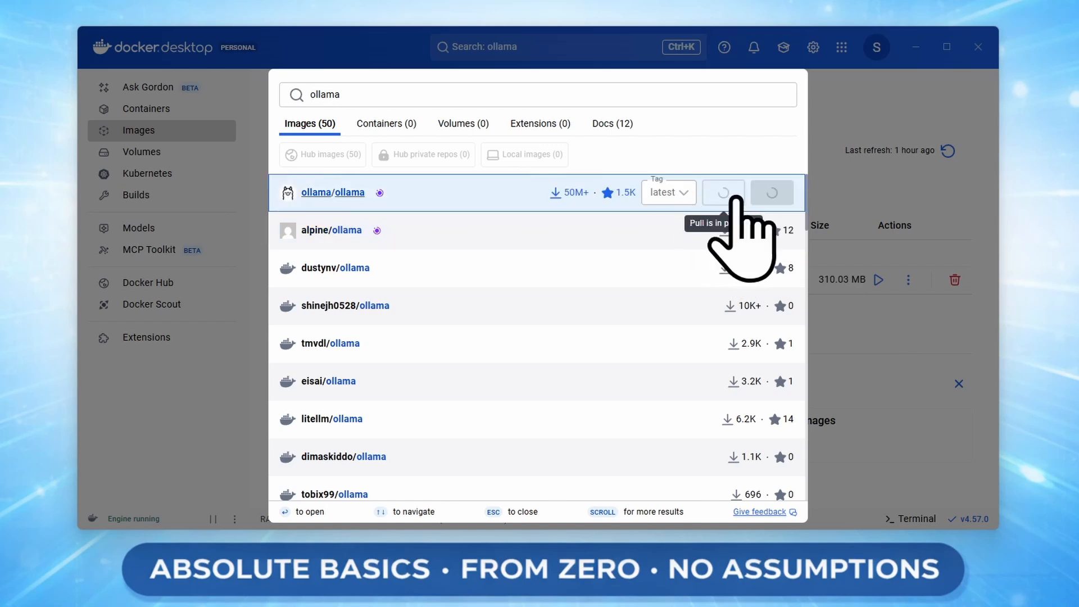
pyautogui.click(909, 331)
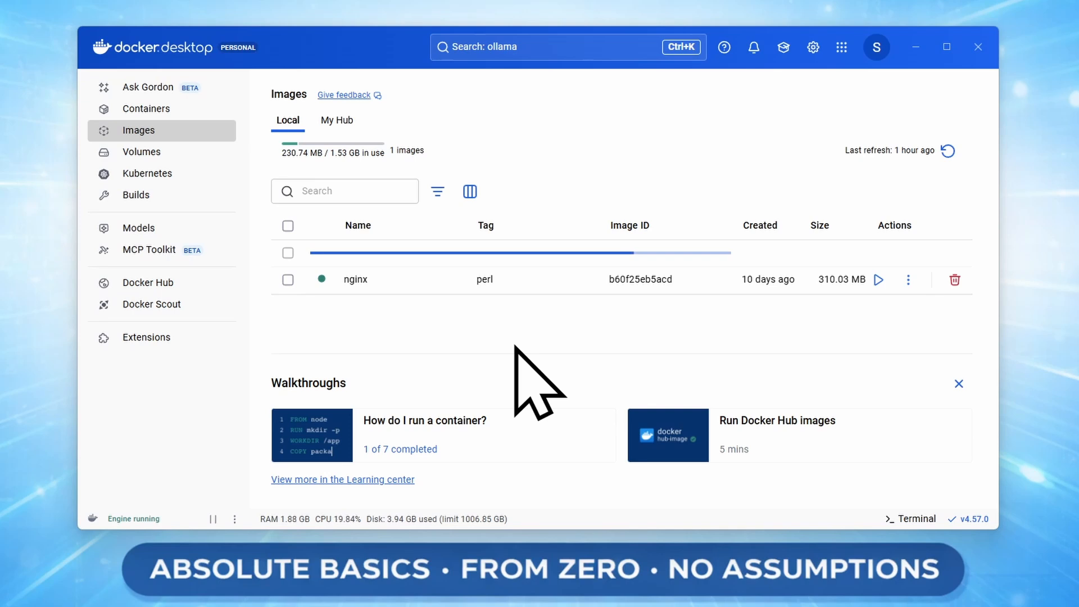
# Create a new volume named ollama-data in the Volumes list.
pyautogui.click(186, 154)
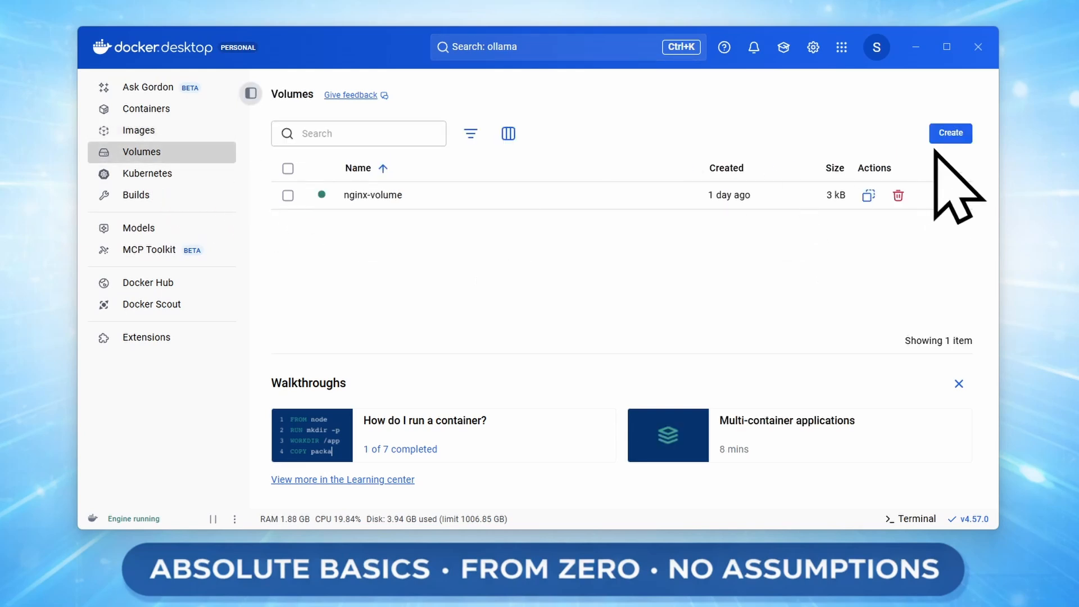
pyautogui.click(954, 138)
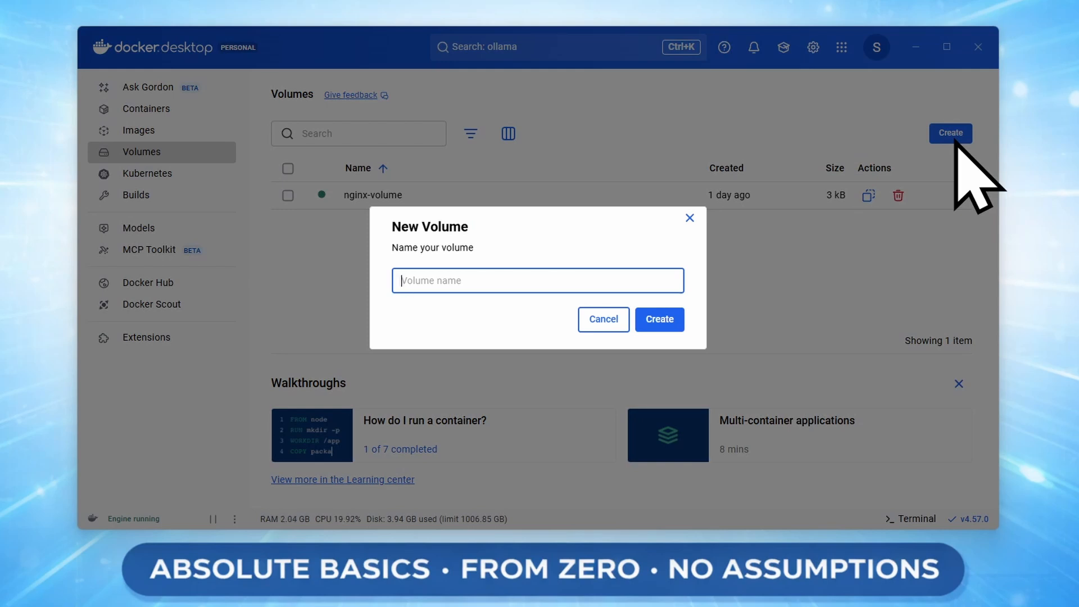
pyautogui.write('ollama-data')
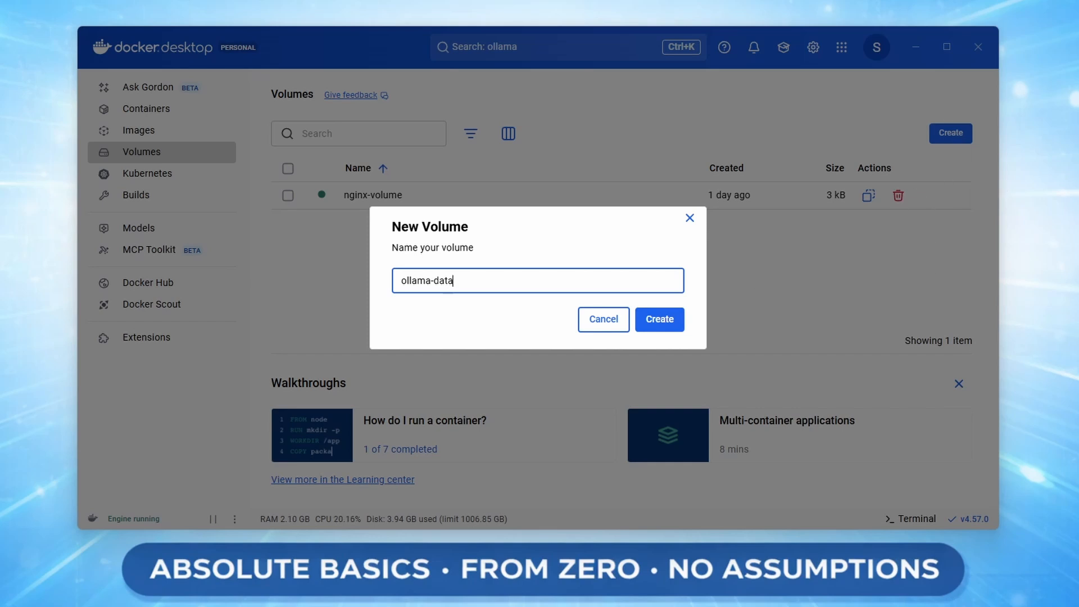
pyautogui.click(672, 319)
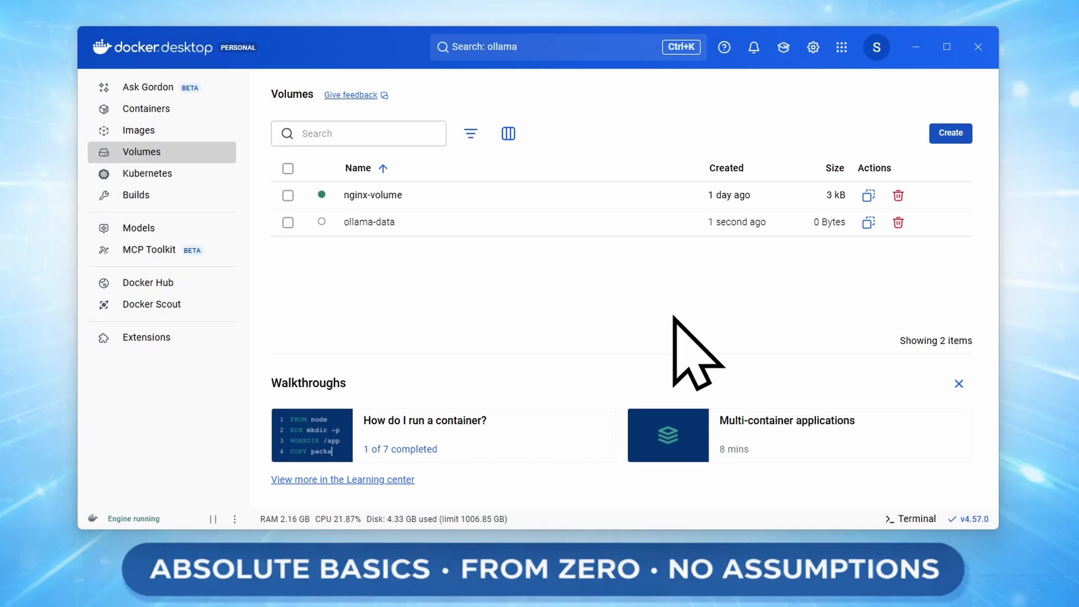
# Start run settings for ollama/ollama, naming the container Ollama with host port 11434.
pyautogui.click(198, 133)
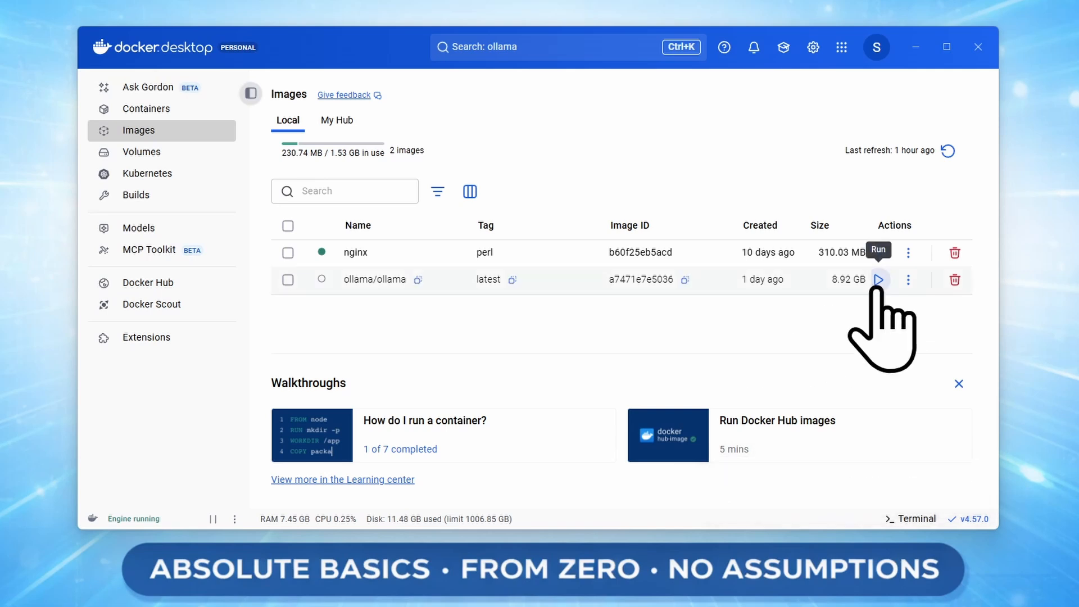
pyautogui.click(879, 279)
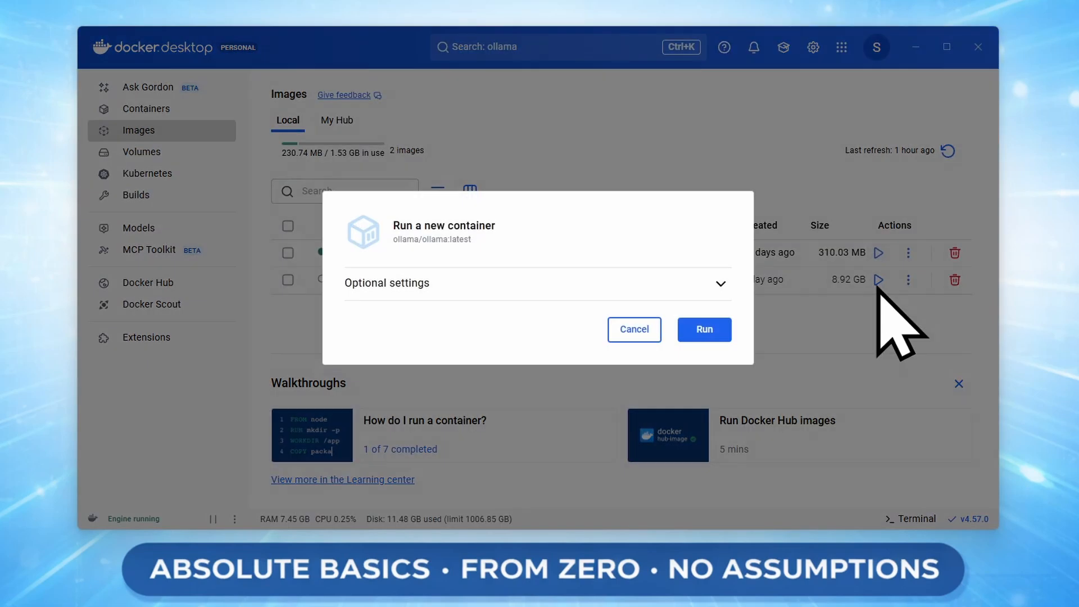
pyautogui.click(430, 290)
pyautogui.click(534, 191)
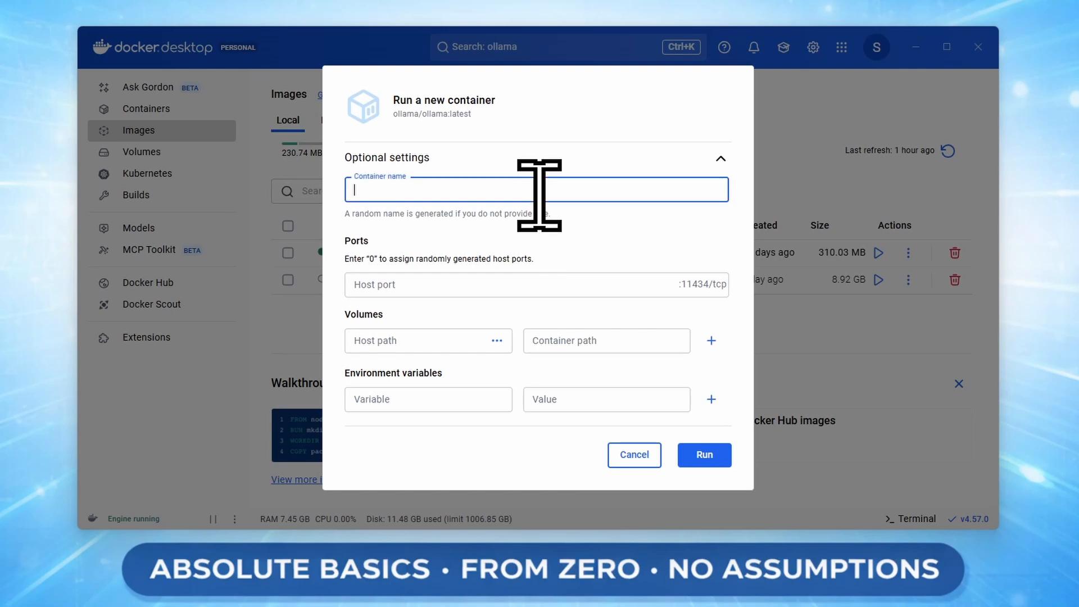
pyautogui.write('ol')
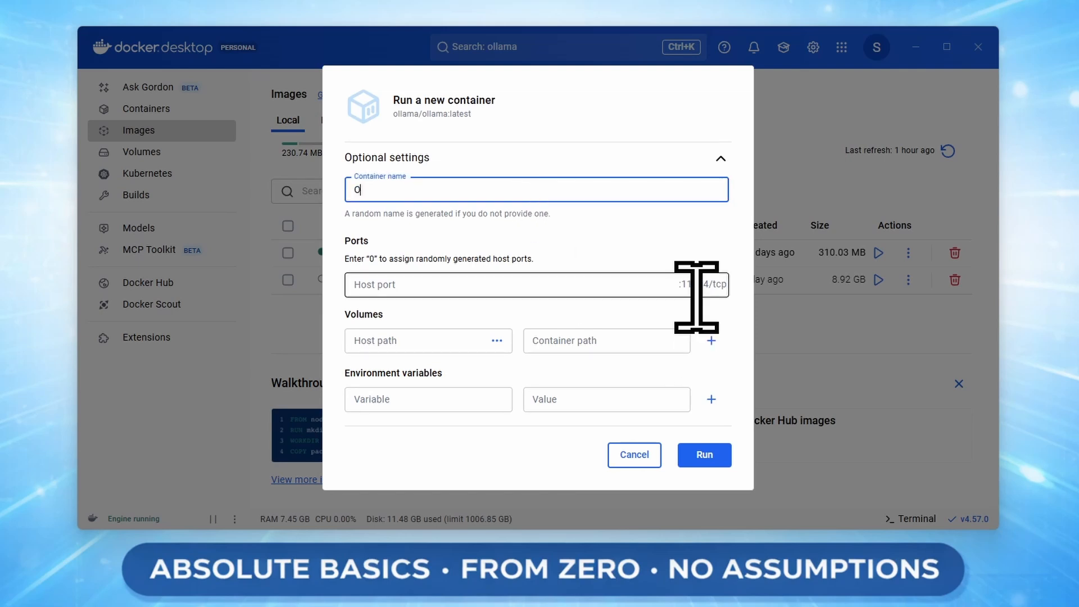
pyautogui.write('lama')
pyautogui.click(598, 290)
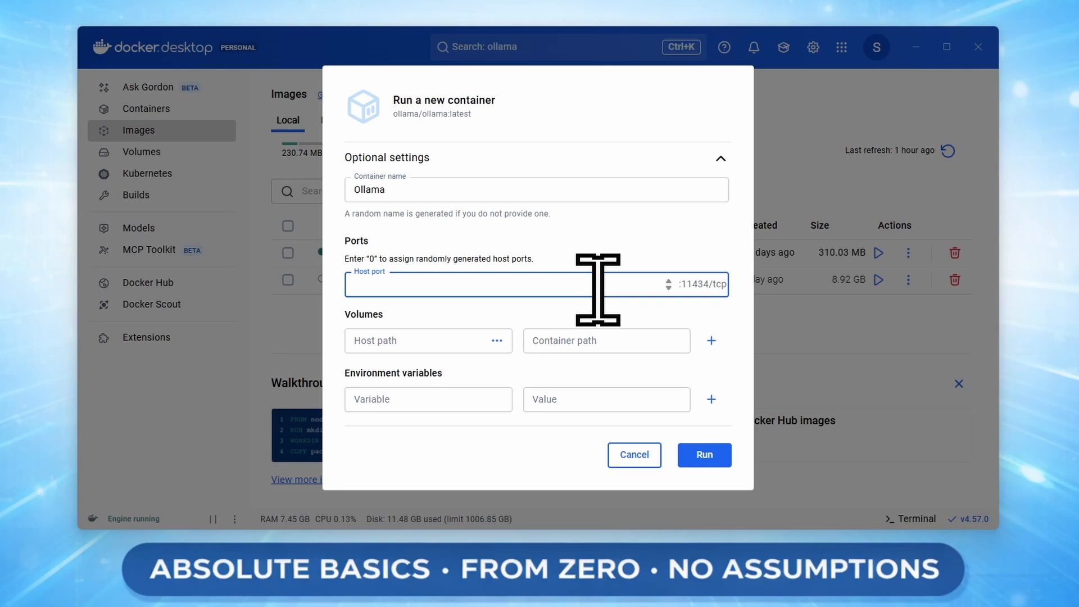
pyautogui.write('11434')
# Mount the ollama-data volume at /root/.ollama inside the container.
pyautogui.click(434, 340)
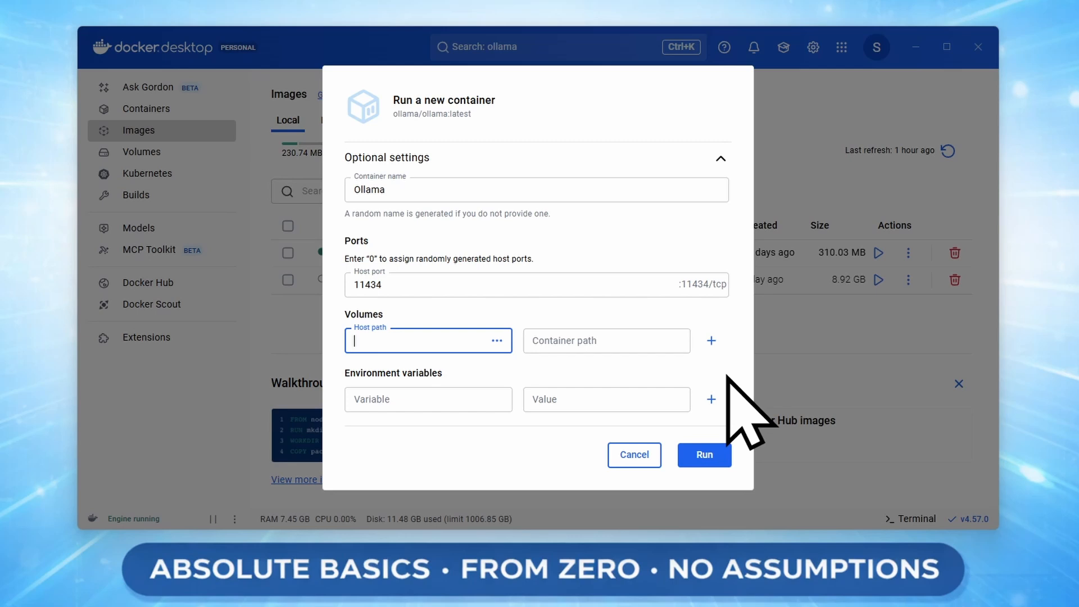
pyautogui.write('ollama-data')
pyautogui.click(595, 340)
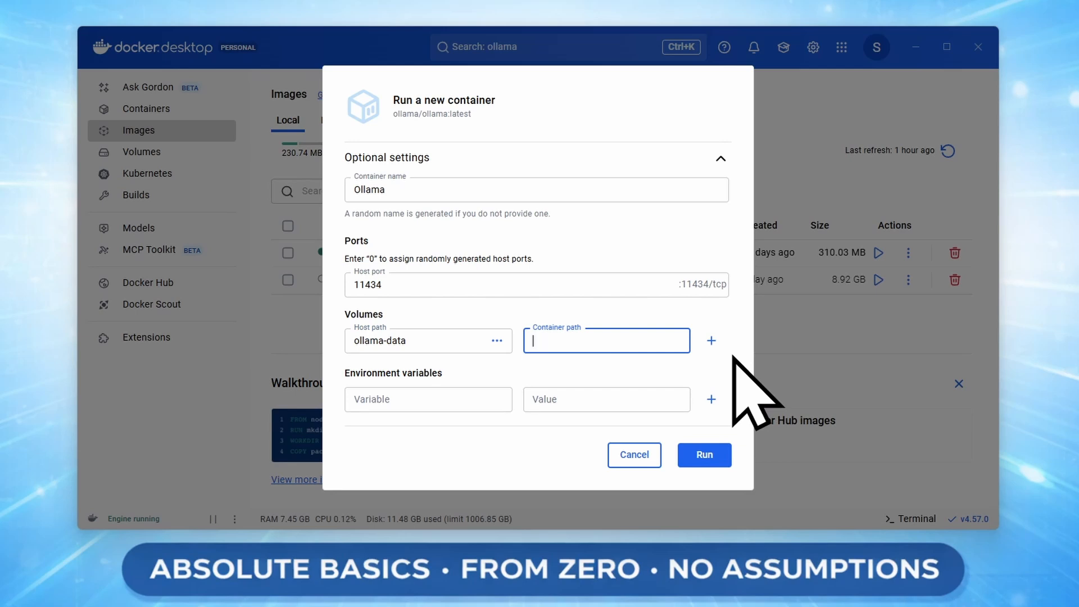
pyautogui.write('/')
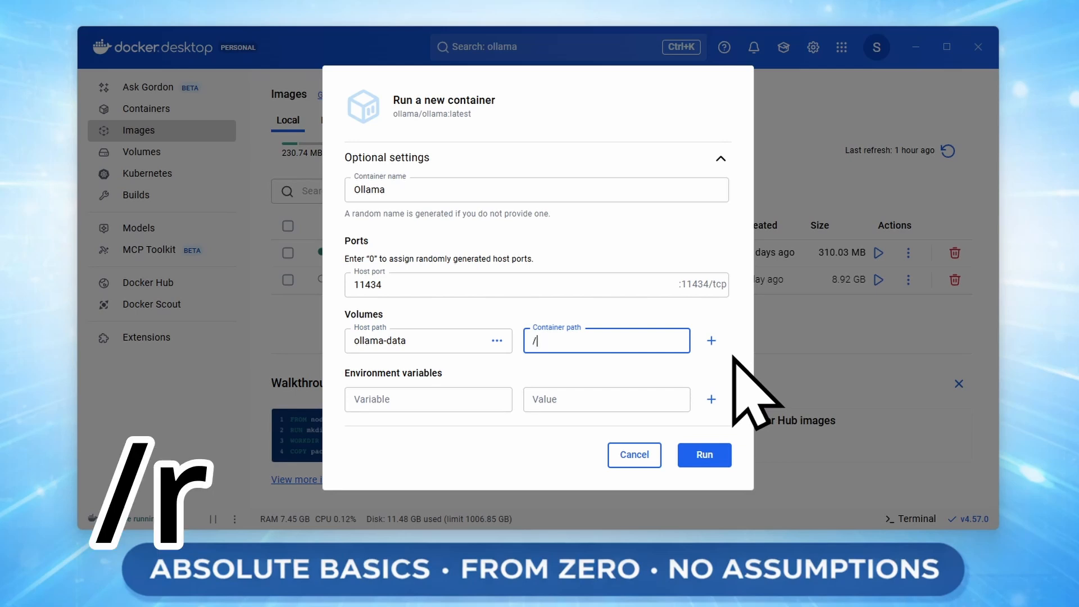
pyautogui.write('root')
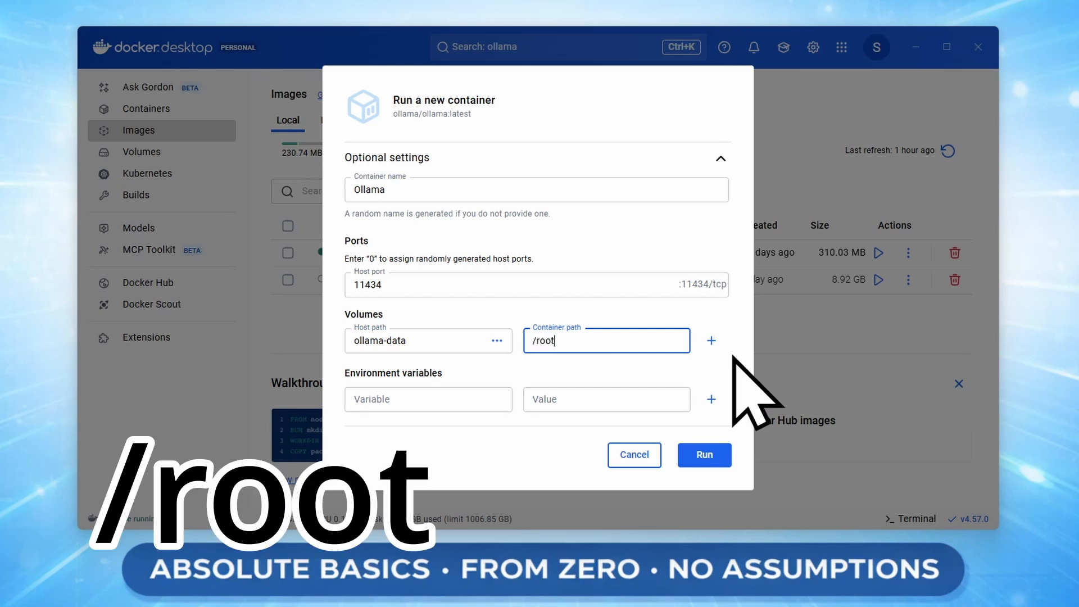
pyautogui.write('/')
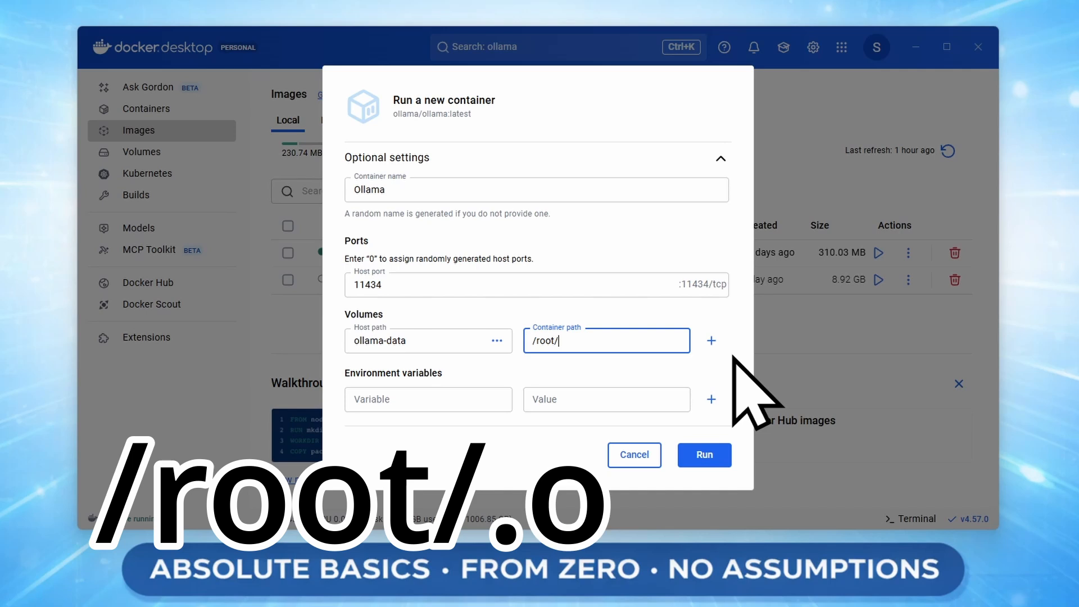
pyautogui.write('.ollama')
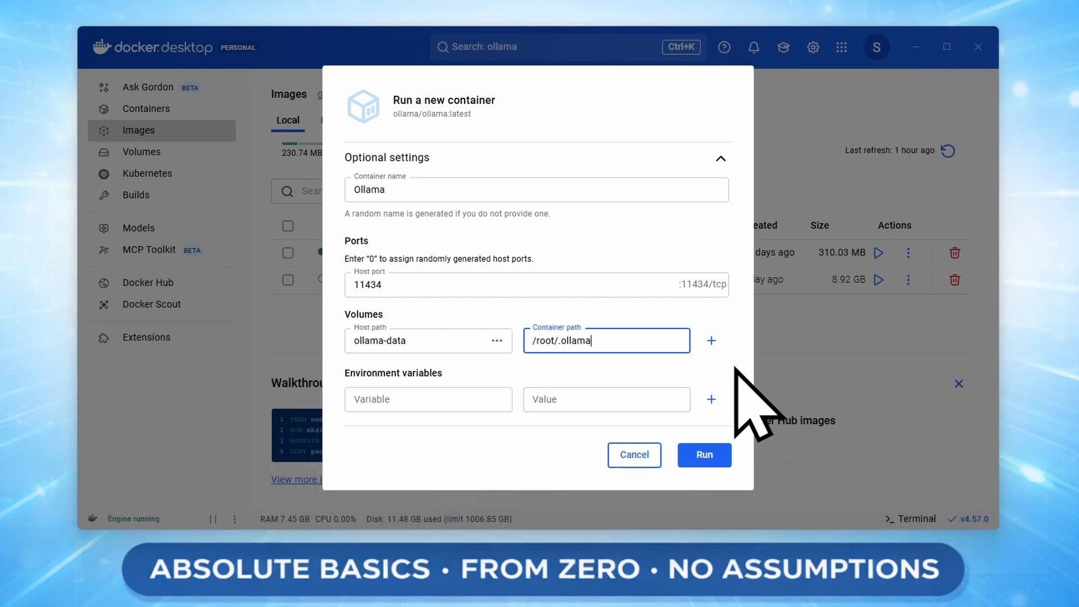
# Run the Ollama container, then return to the Images list.
pyautogui.click(725, 455)
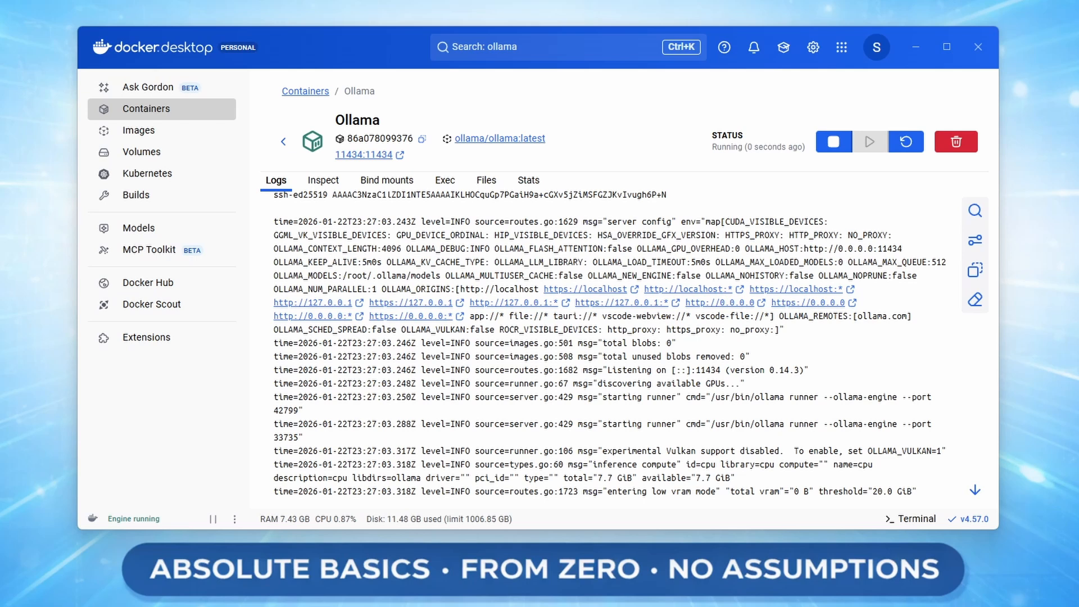
pyautogui.click(211, 135)
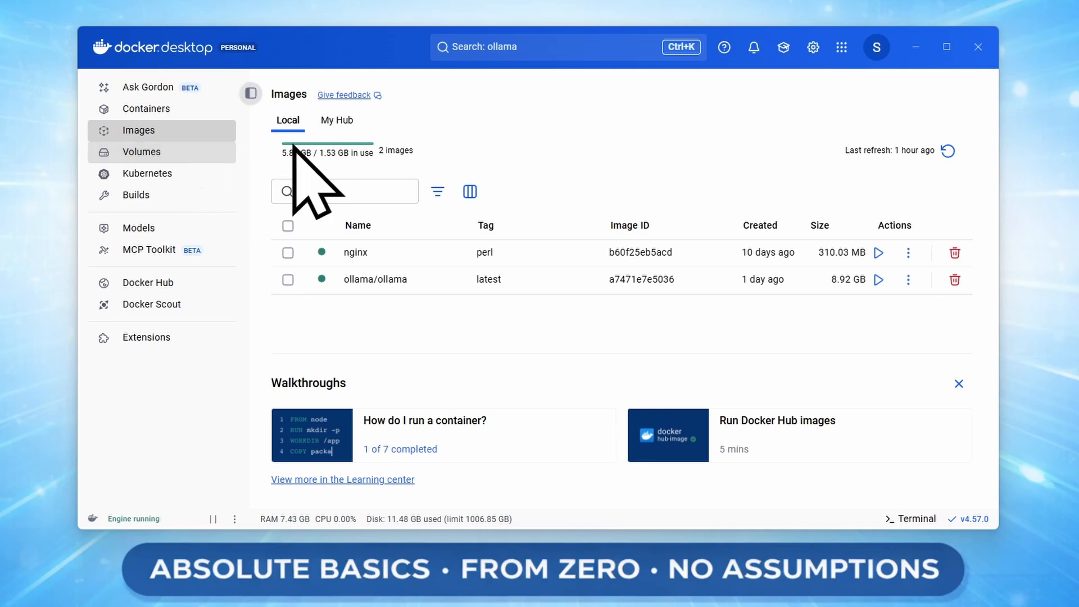
# Replace the old search term with 'ghcr.io/open-webui', review the results, then dismiss them.
pyautogui.click(588, 48)
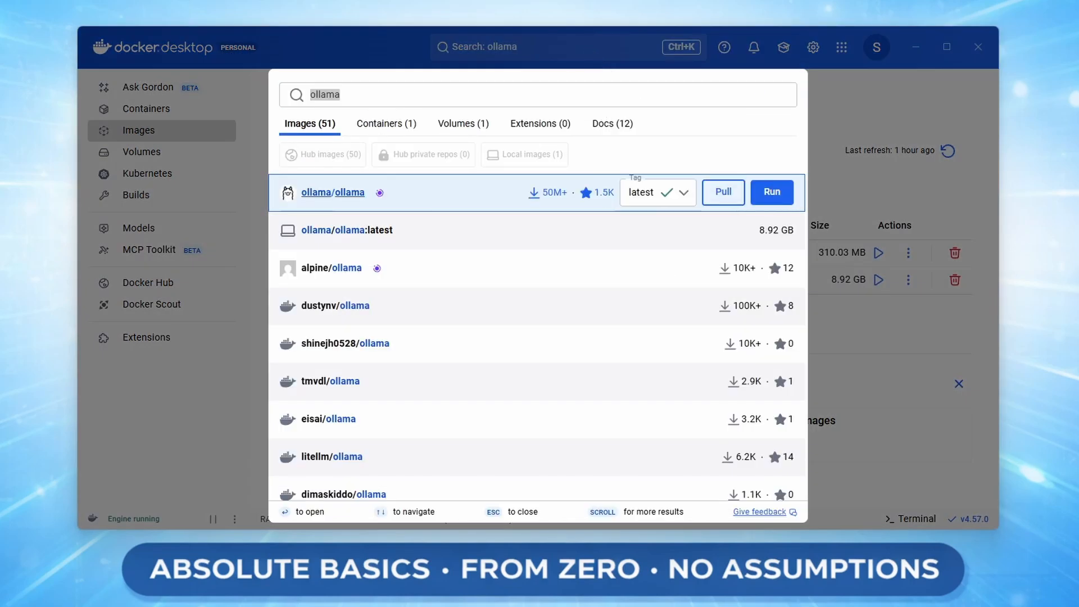
pyautogui.click(470, 95)
pyautogui.hotkey('ctrl', 'a')
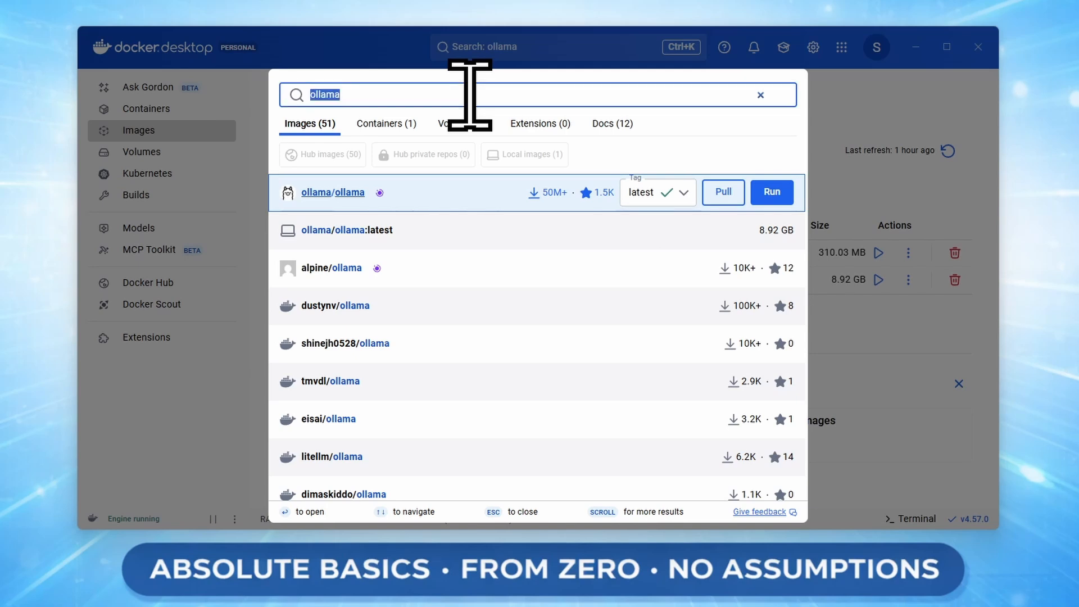
pyautogui.write('ghcr.io')
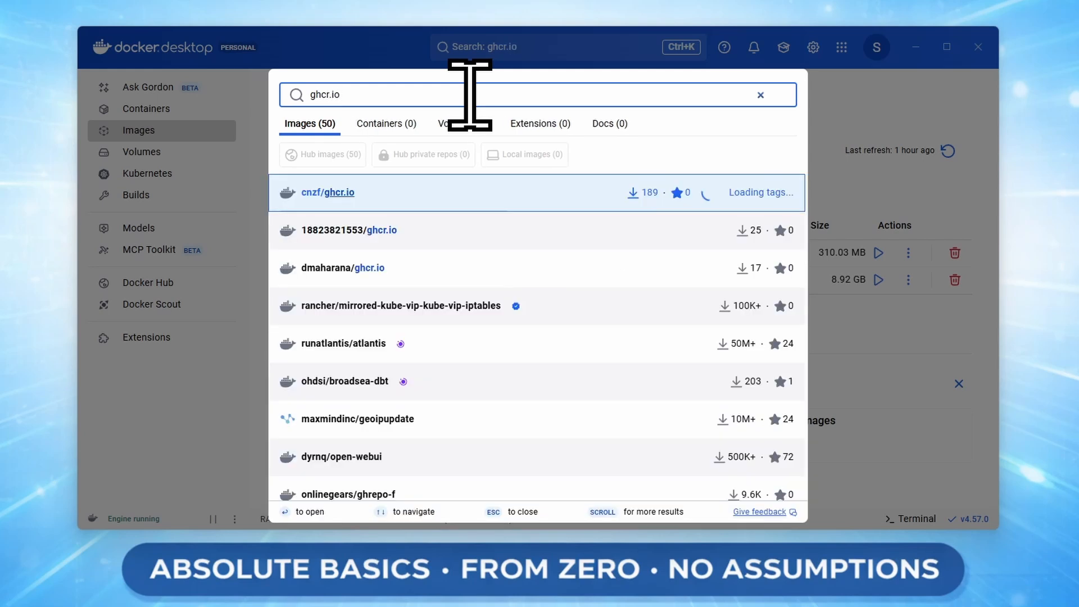
pyautogui.write('/open')
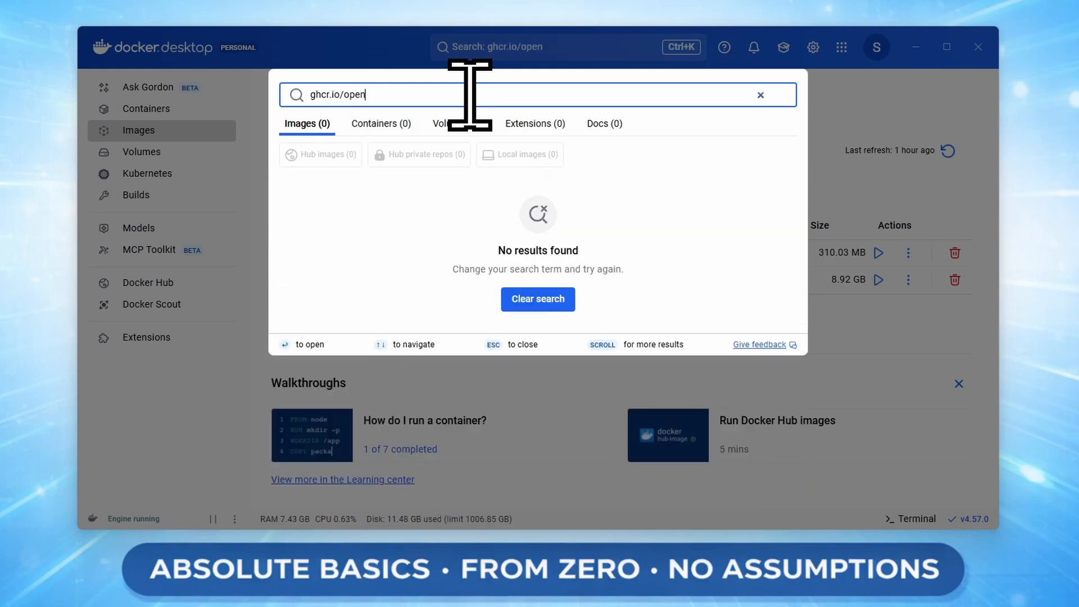
pyautogui.write('-webui')
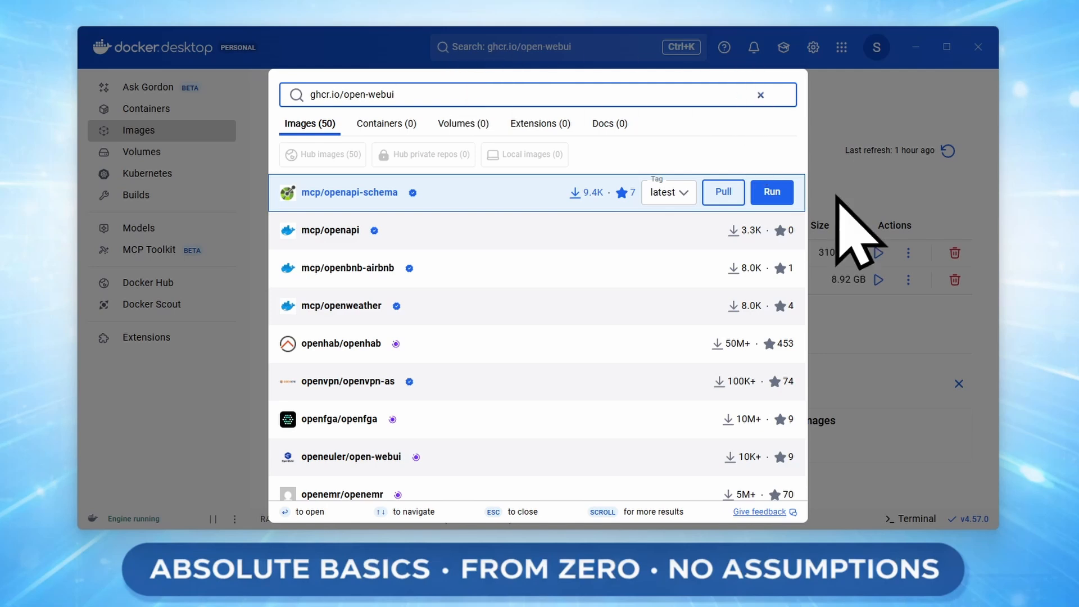
pyautogui.click(880, 363)
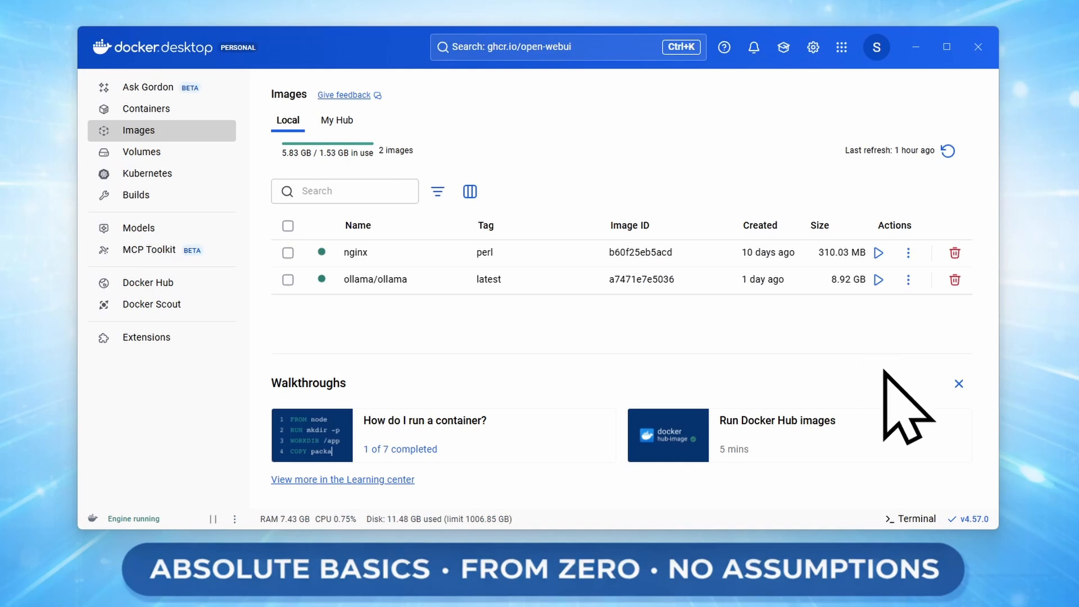
# Run 'docker pull ghcr.io/open-webui/open-webui:main' in the built-in terminal, then close the terminal.
pyautogui.click(916, 518)
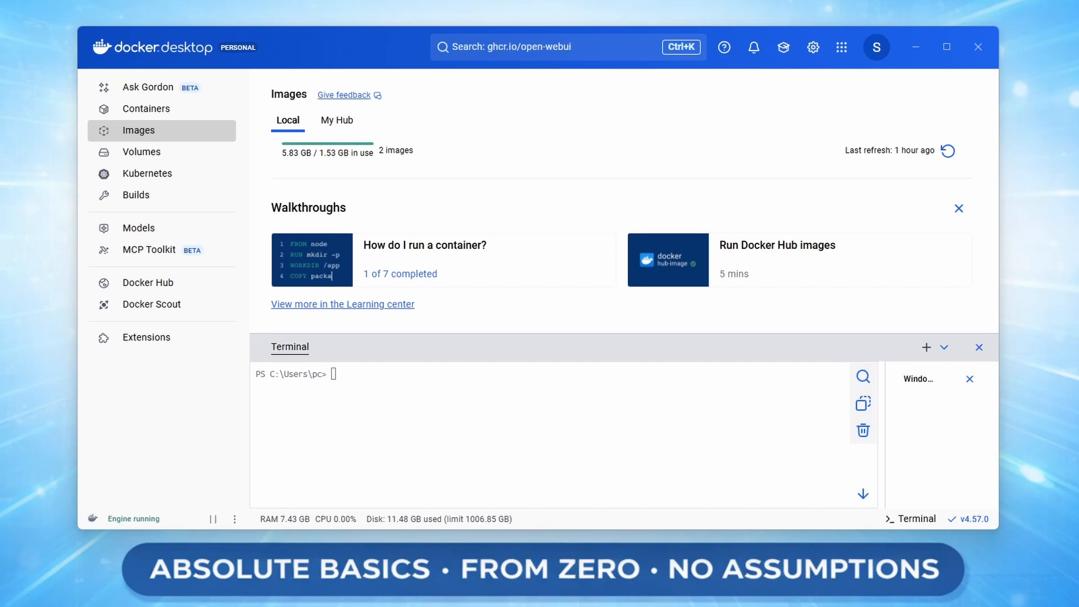
pyautogui.write('docker pull ghcr.io/open-webui/open-webui:main')
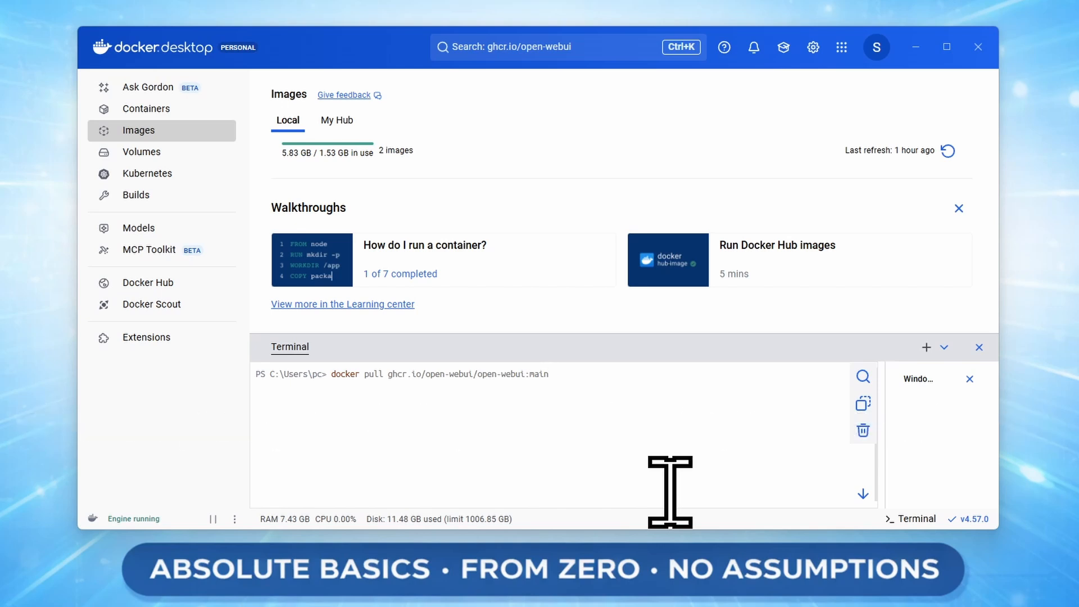
pyautogui.press('Return')
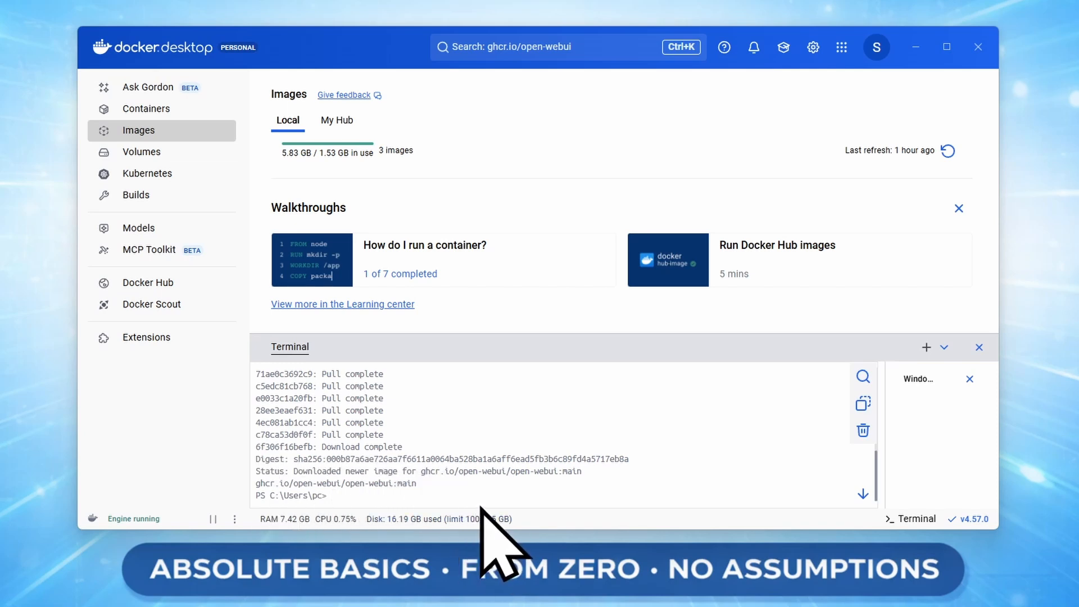
pyautogui.click(979, 348)
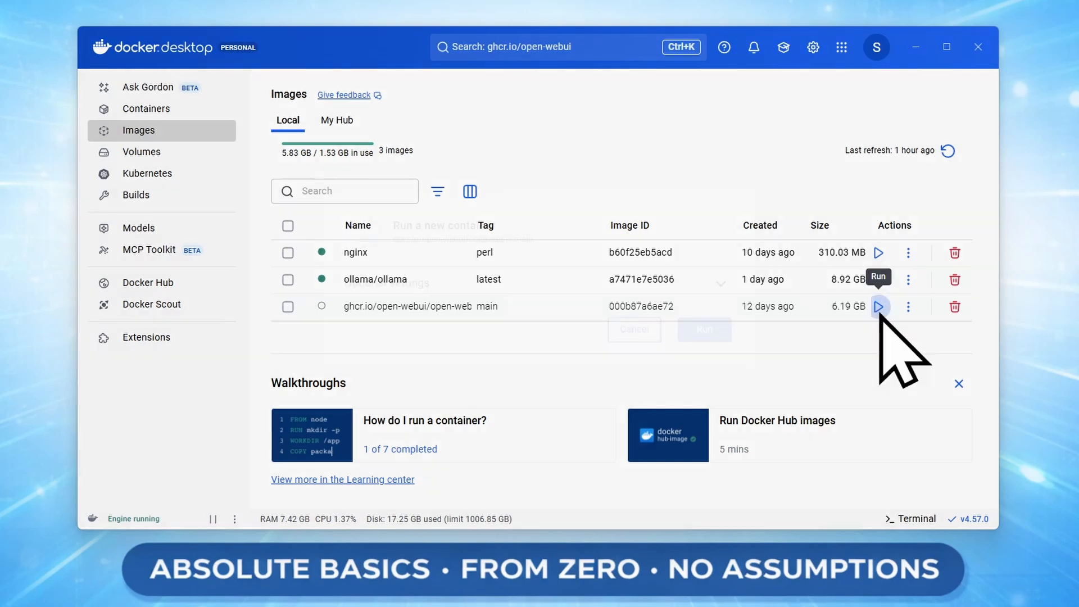
# Start run settings for the open-webui image, naming the container OpenWebUI on host port 8080.
pyautogui.click(878, 306)
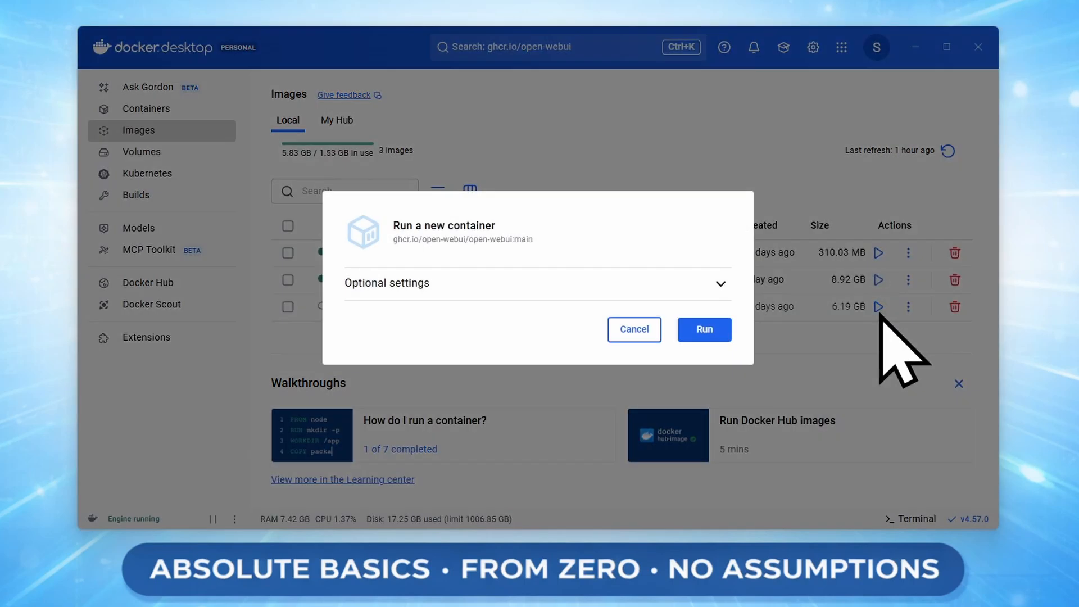
pyautogui.click(490, 286)
pyautogui.click(488, 197)
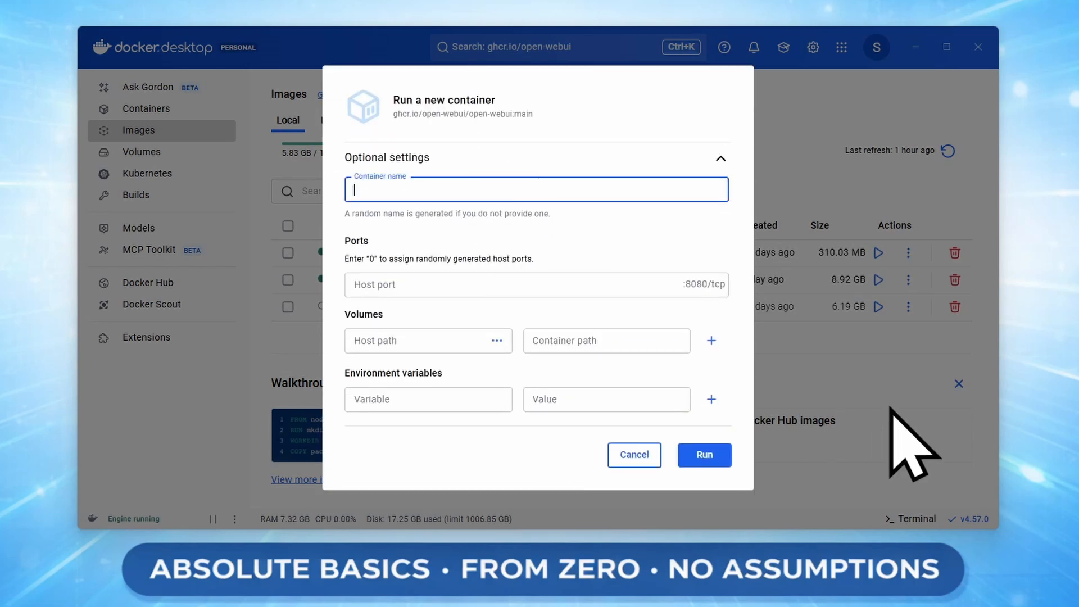
pyautogui.write('OpenWebUI')
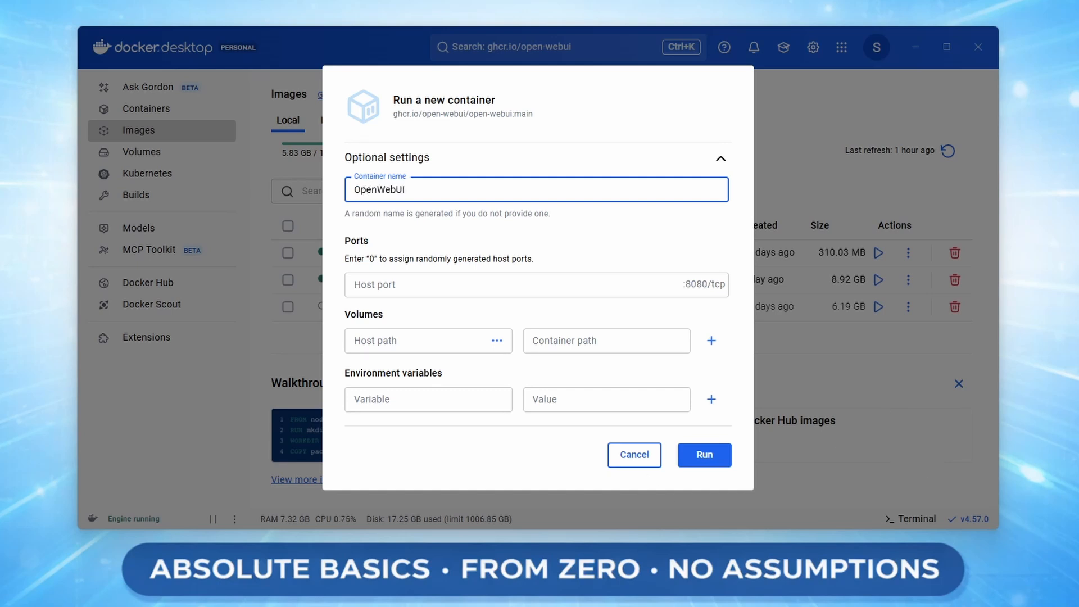
pyautogui.click(511, 284)
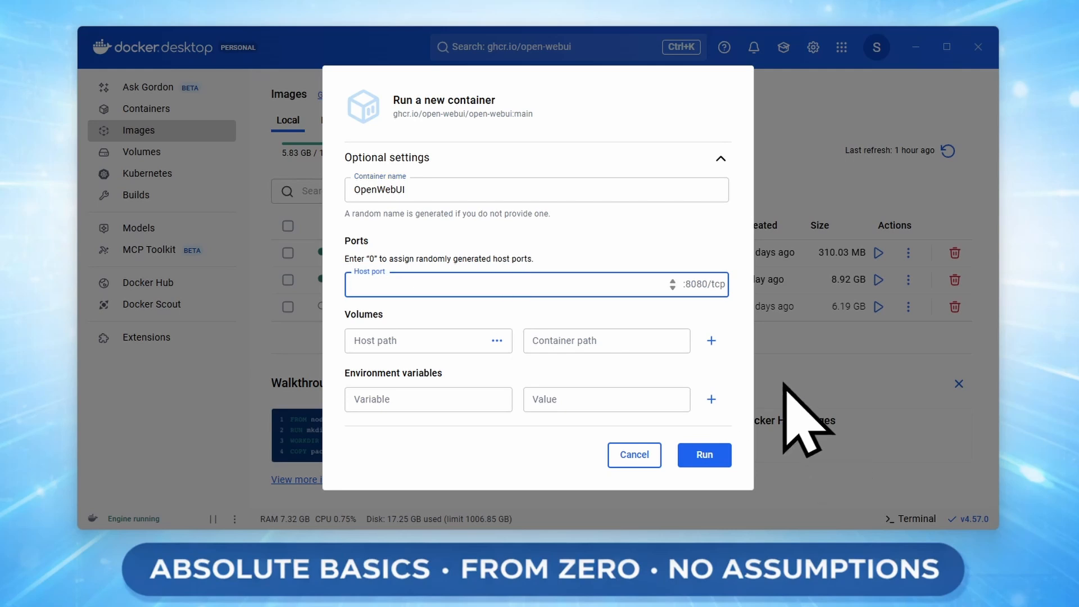
pyautogui.write('8080')
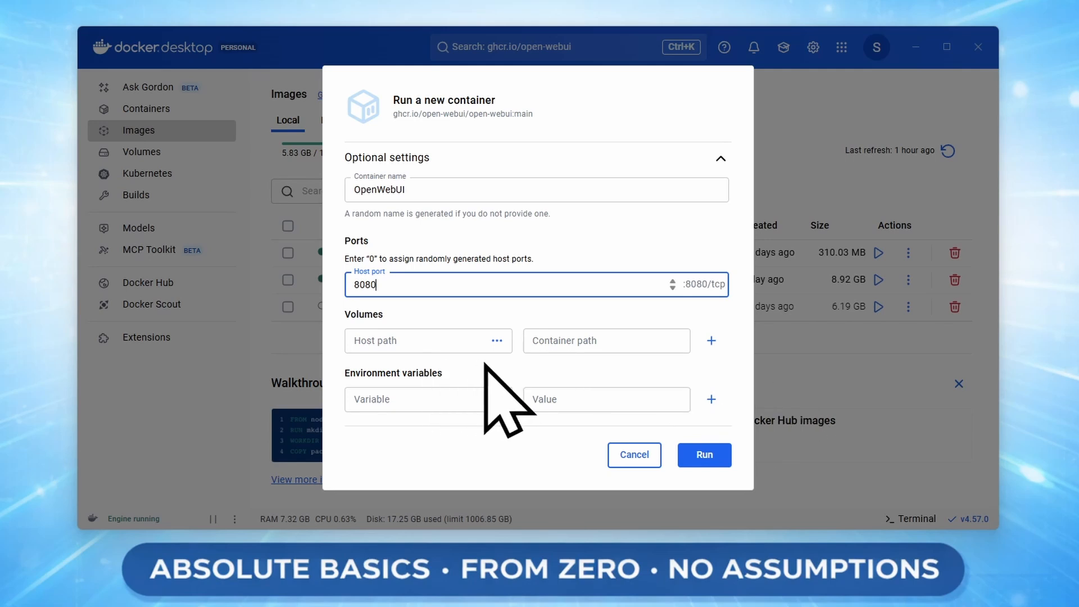
pyautogui.click(436, 399)
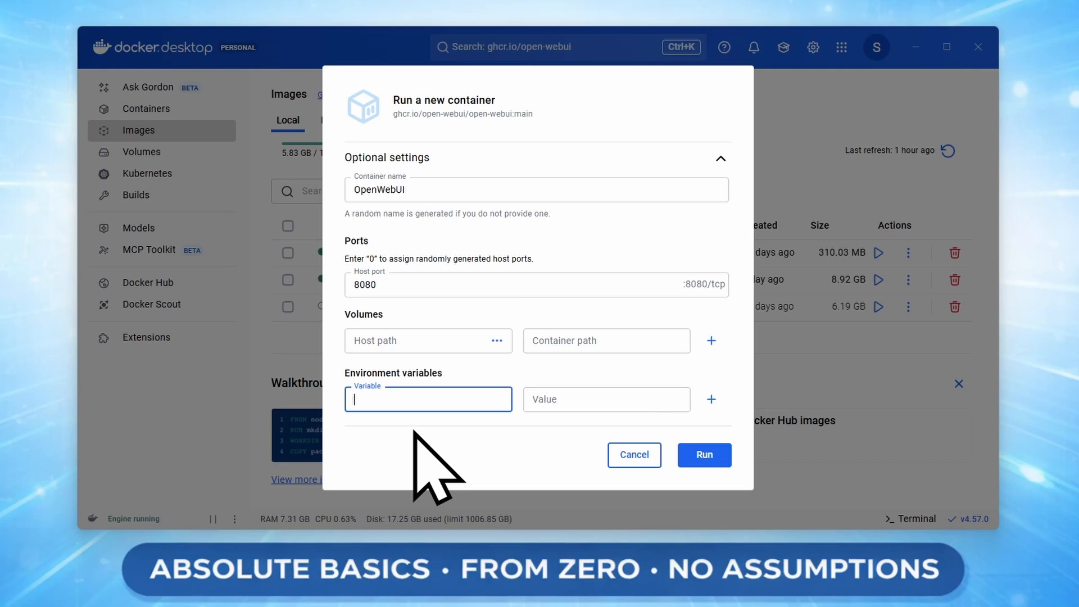
pyautogui.write('OLLAM')
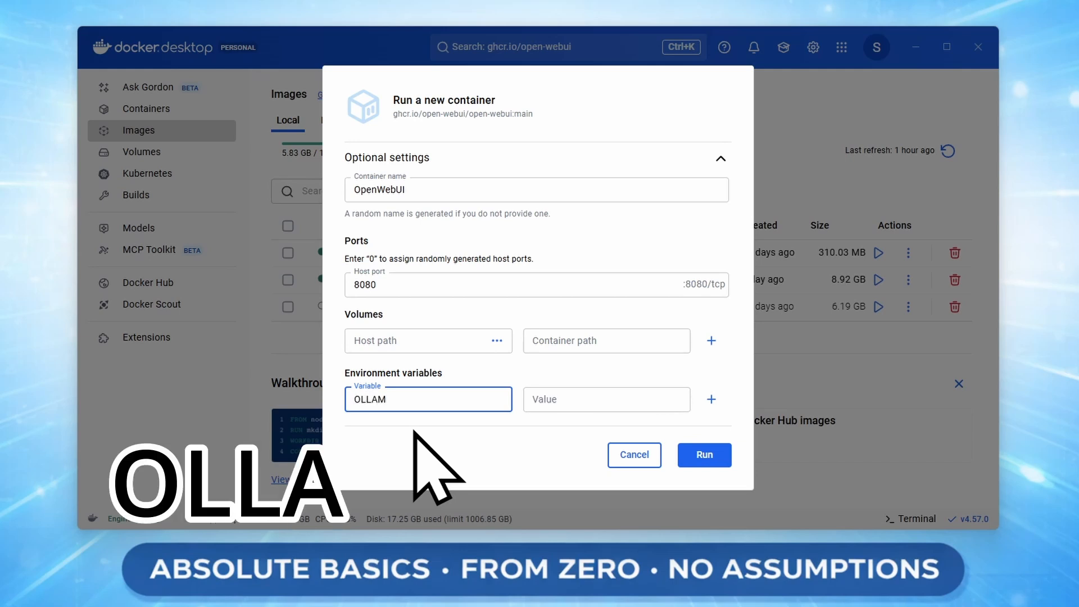
pyautogui.write('A_')
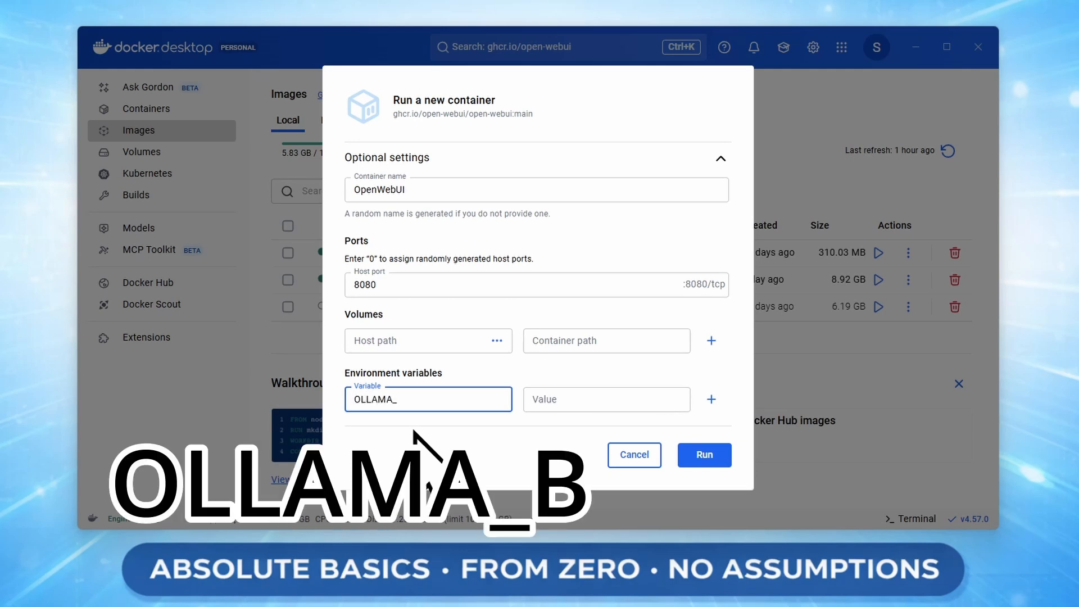
pyautogui.write('BASE_UR')
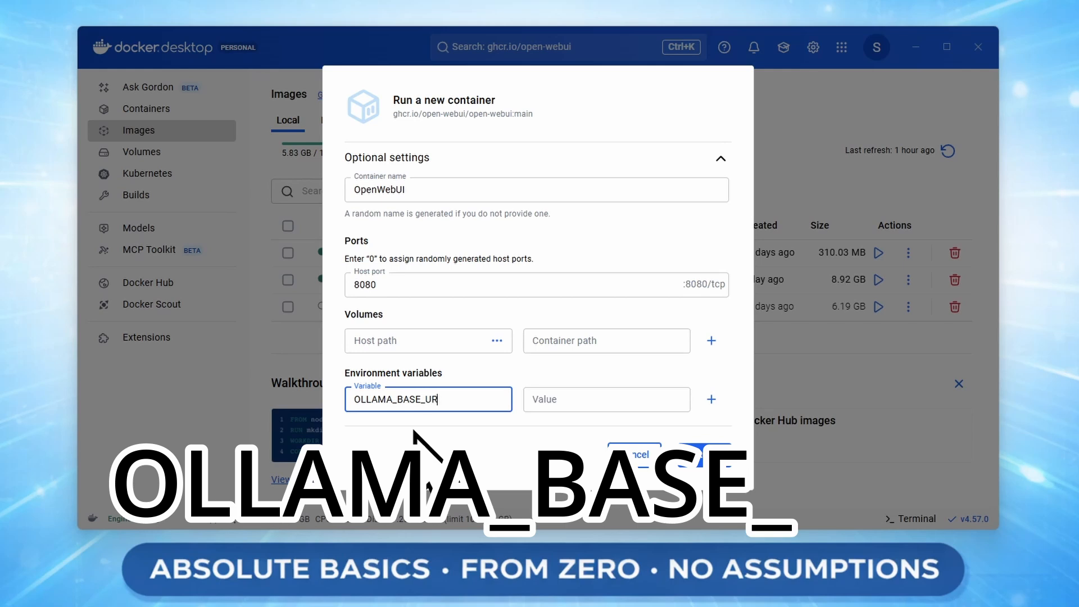
pyautogui.write('L')
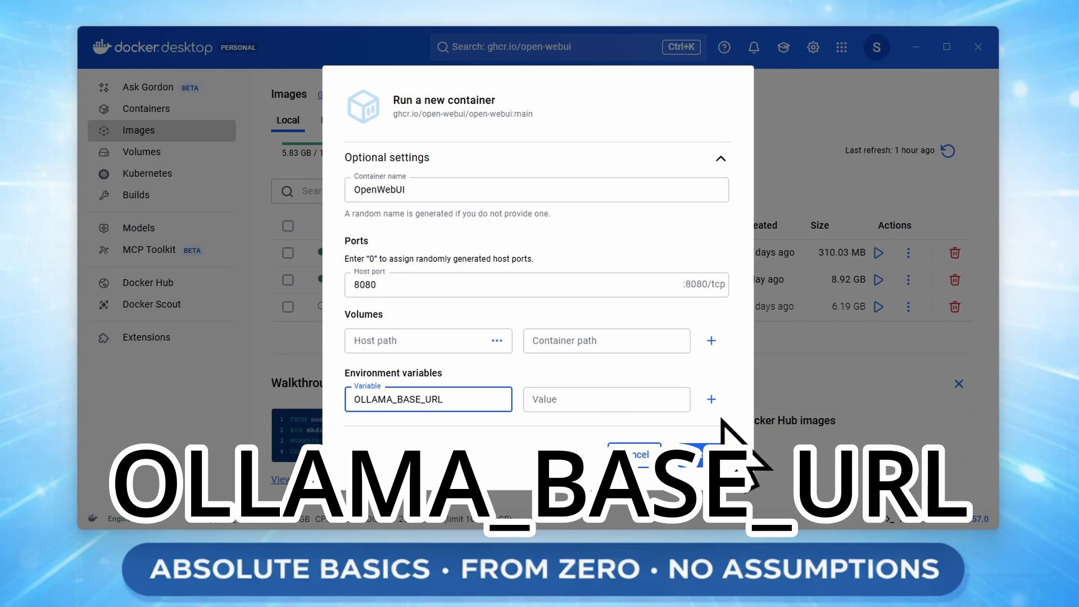
pyautogui.click(614, 399)
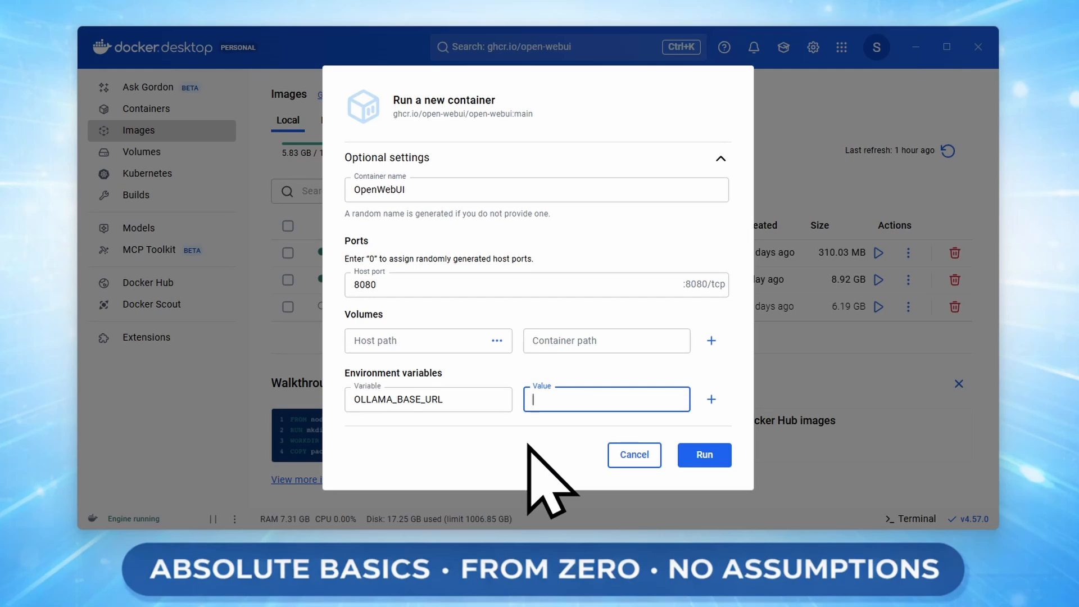
pyautogui.write('HTTP:')
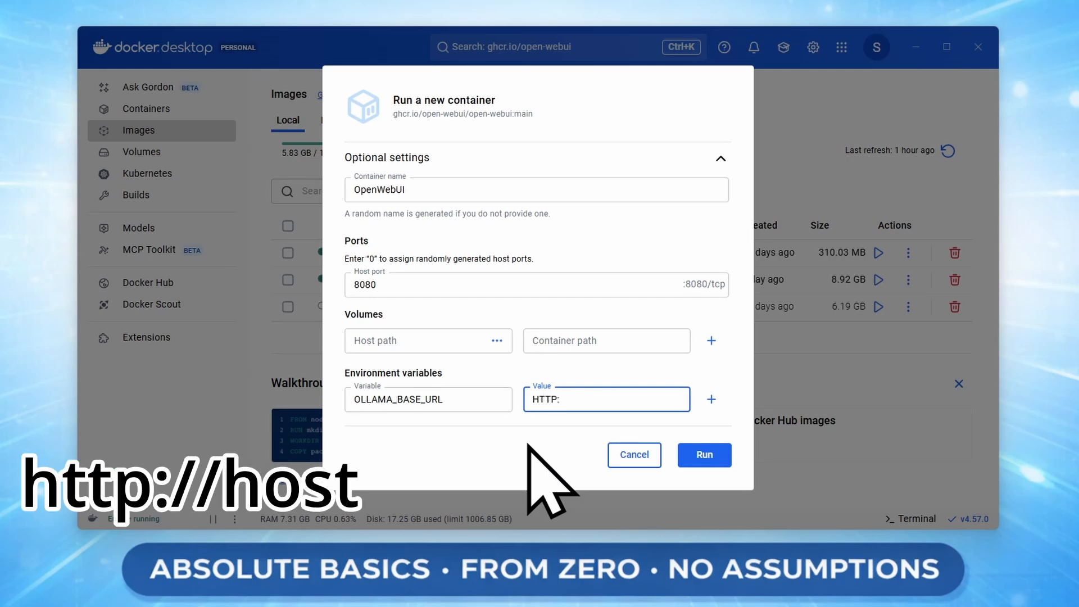
pyautogui.write('//hos')
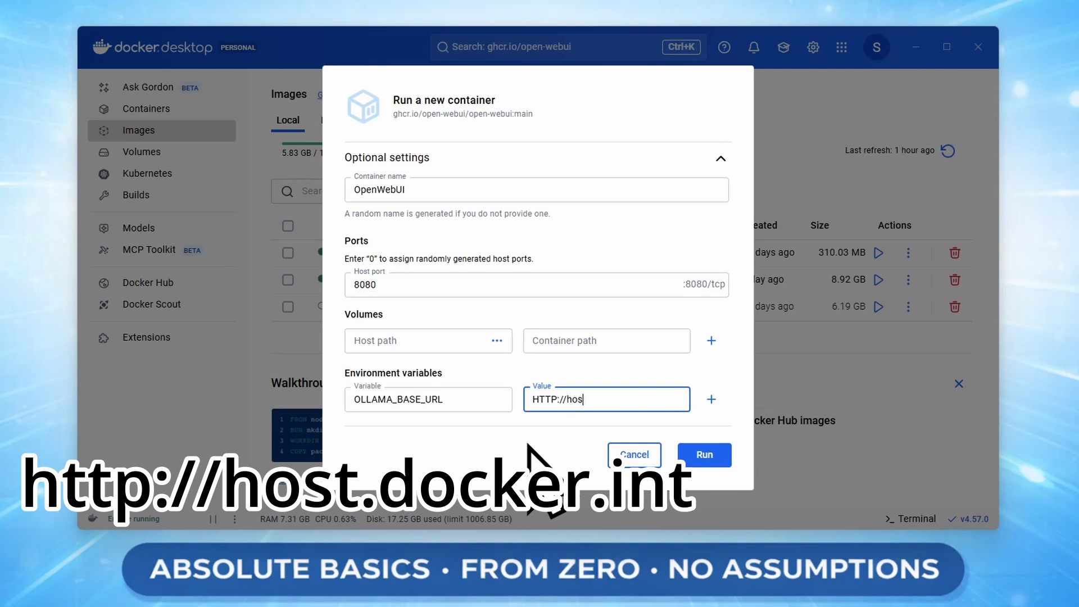
pyautogui.write('t.docker.')
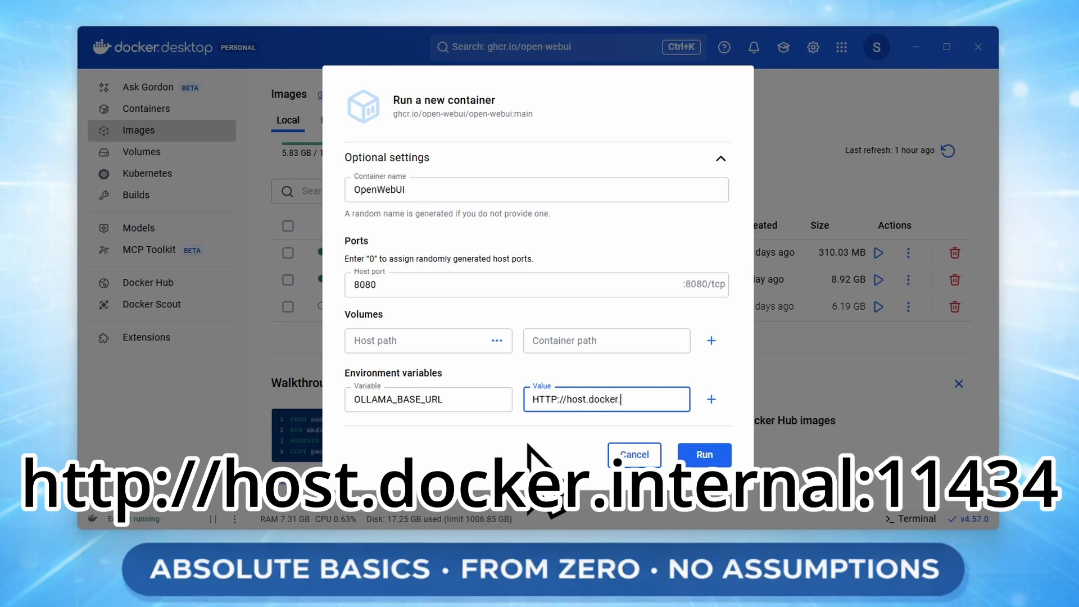
pyautogui.write('internal:11434')
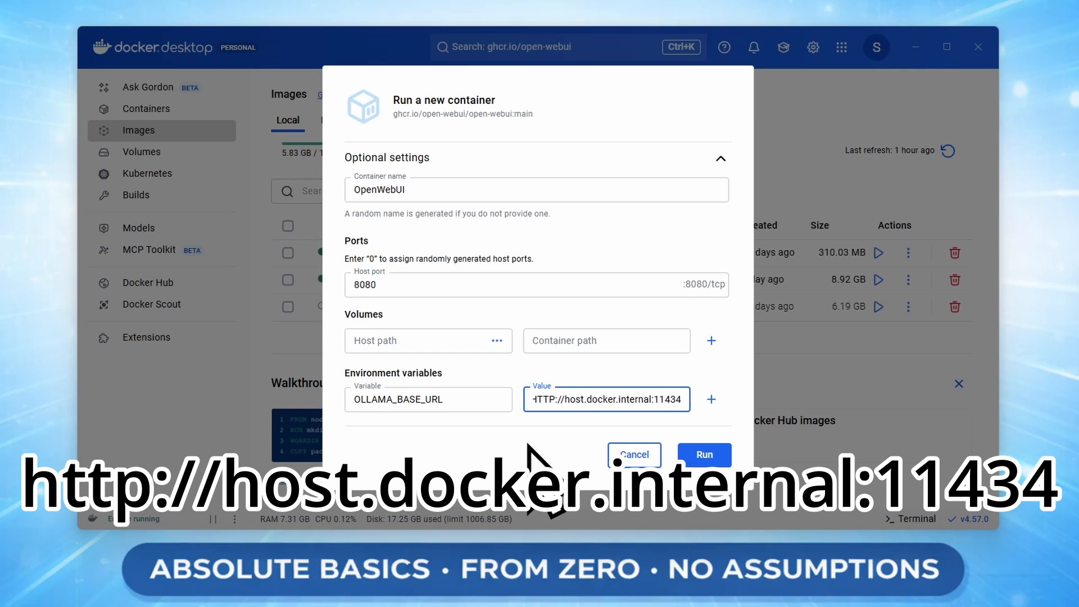
pyautogui.press('Left')
pyautogui.press('Left')
pyautogui.press('Left')
pyautogui.press('Left')
pyautogui.press('Left')
pyautogui.press('Left')
pyautogui.press('Left')
pyautogui.press('Left')
pyautogui.press('Left')
pyautogui.press('Left')
pyautogui.press('Left')
pyautogui.press('Left')
pyautogui.press('Left')
pyautogui.press('Left')
pyautogui.press('Left')
pyautogui.press('Left')
pyautogui.press('Left')
pyautogui.press('Left')
pyautogui.press('Left')
pyautogui.press('Left')
pyautogui.hotkey('shift', 'Right')
pyautogui.hotkey('shift', 'Right')
pyautogui.hotkey('shift', 'Right')
pyautogui.hotkey('shift', 'Right')
pyautogui.write('http')
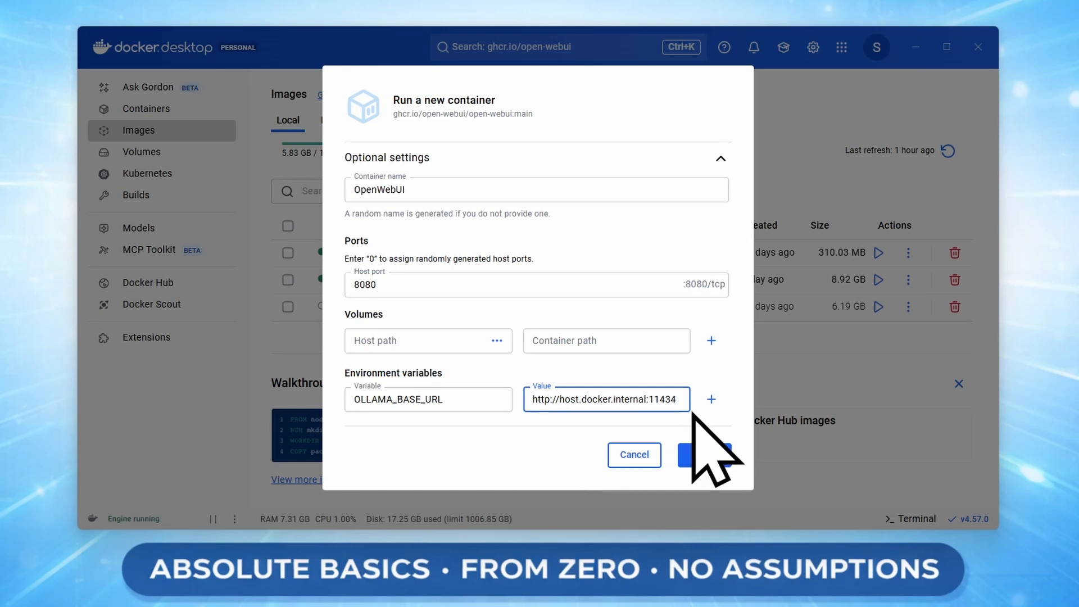
pyautogui.click(681, 401)
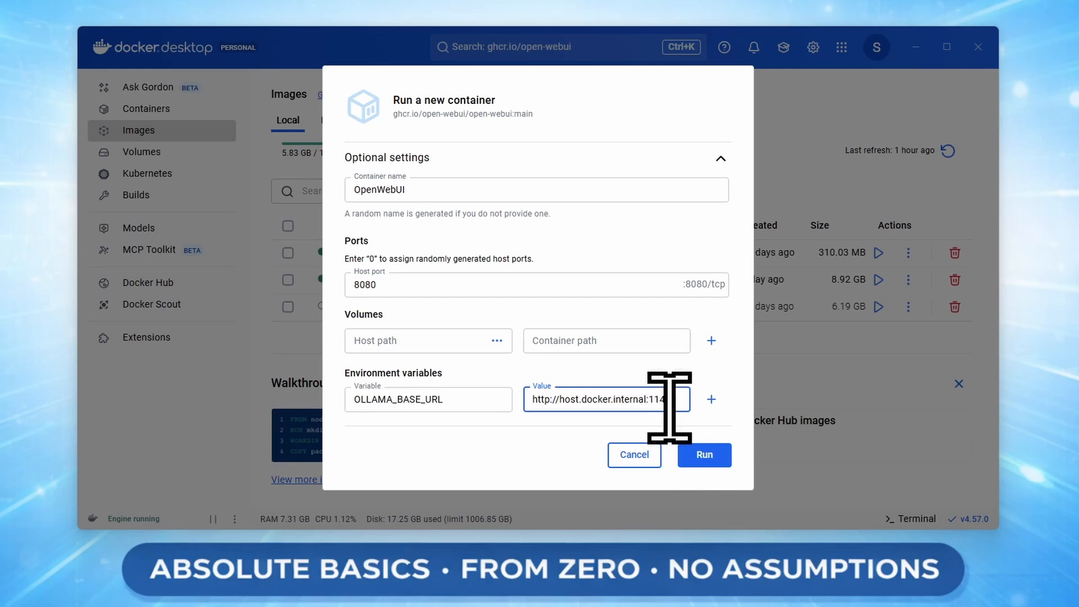
# Run the OpenWebUI container and go back to the Containers list.
pyautogui.click(720, 454)
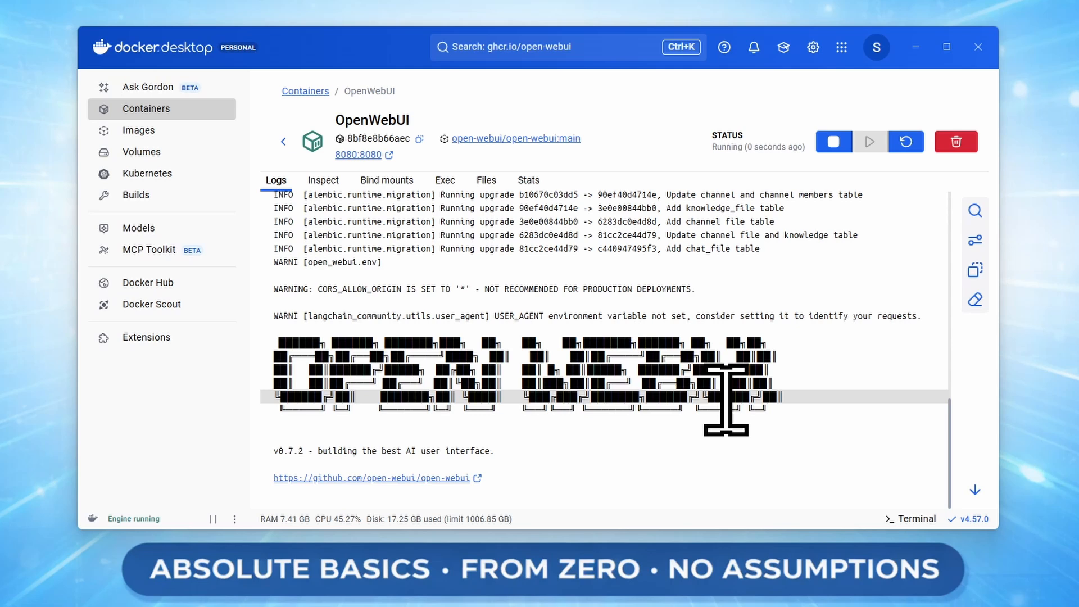
pyautogui.click(185, 112)
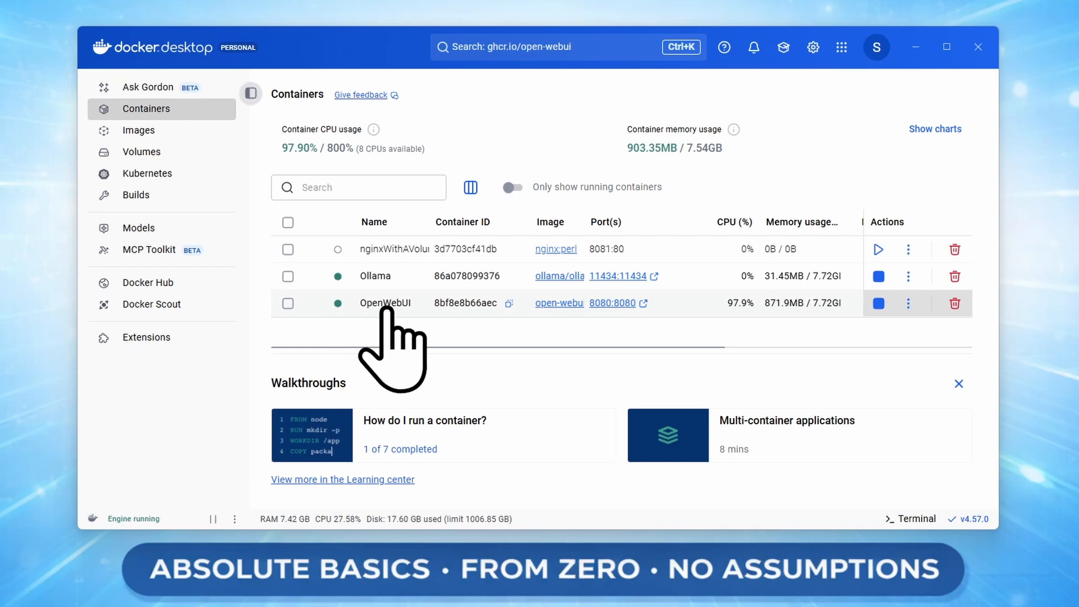
pyautogui.moveTo(340, 305)
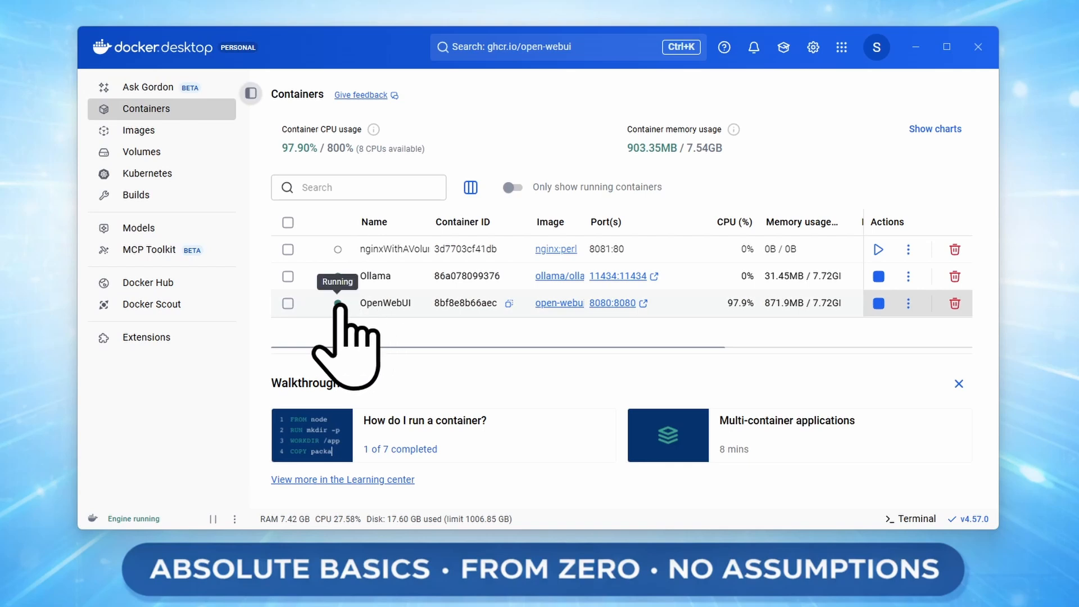
# Open Ollama's port 11434 in Firefox to confirm 'Ollama is running', then close that window.
pyautogui.click(603, 276)
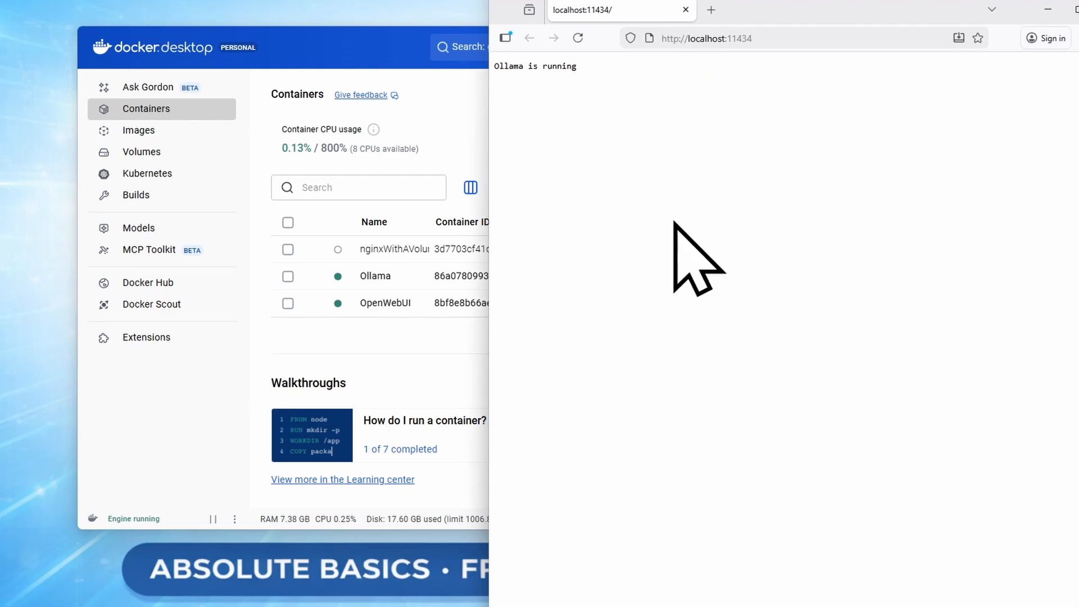
pyautogui.moveTo(781, 2); pyautogui.dragTo(539, 31)
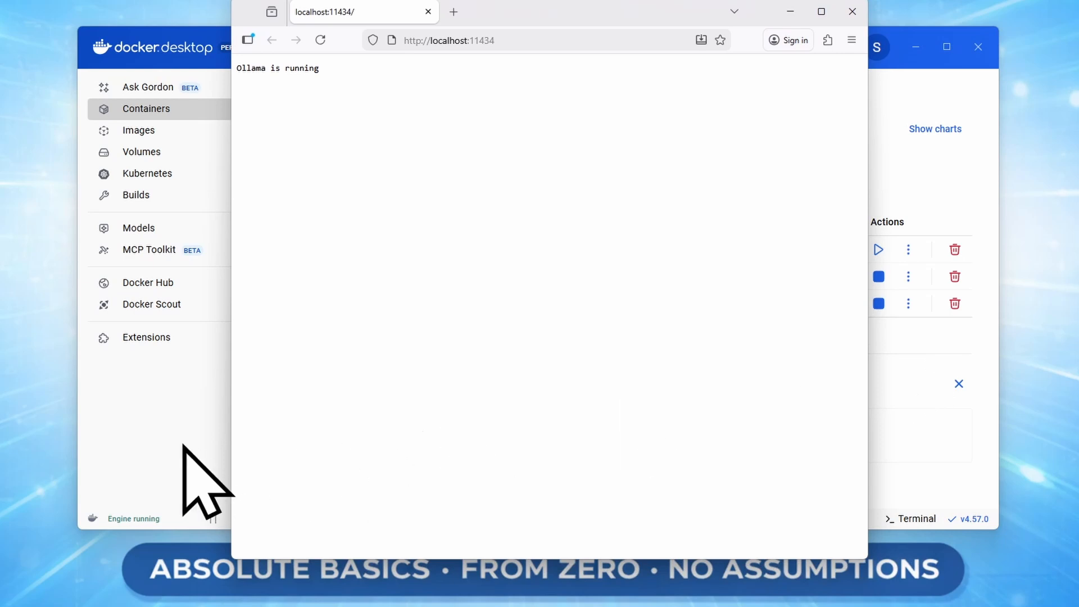
pyautogui.click(153, 453)
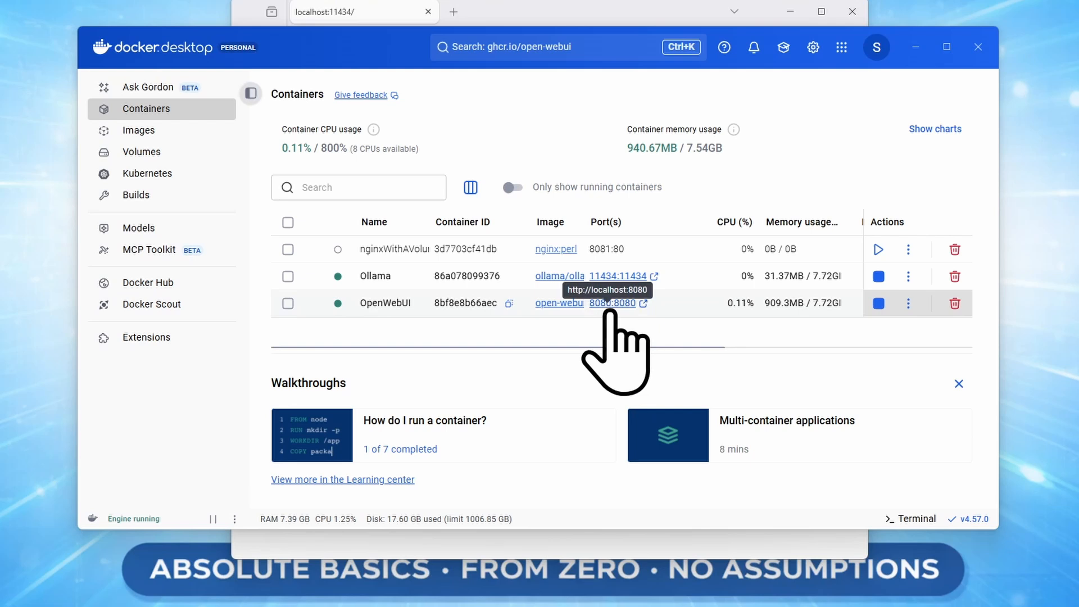
pyautogui.click(852, 12)
# Open localhost:8080 from the OpenWebUI port link and create the admin account.
pyautogui.click(600, 306)
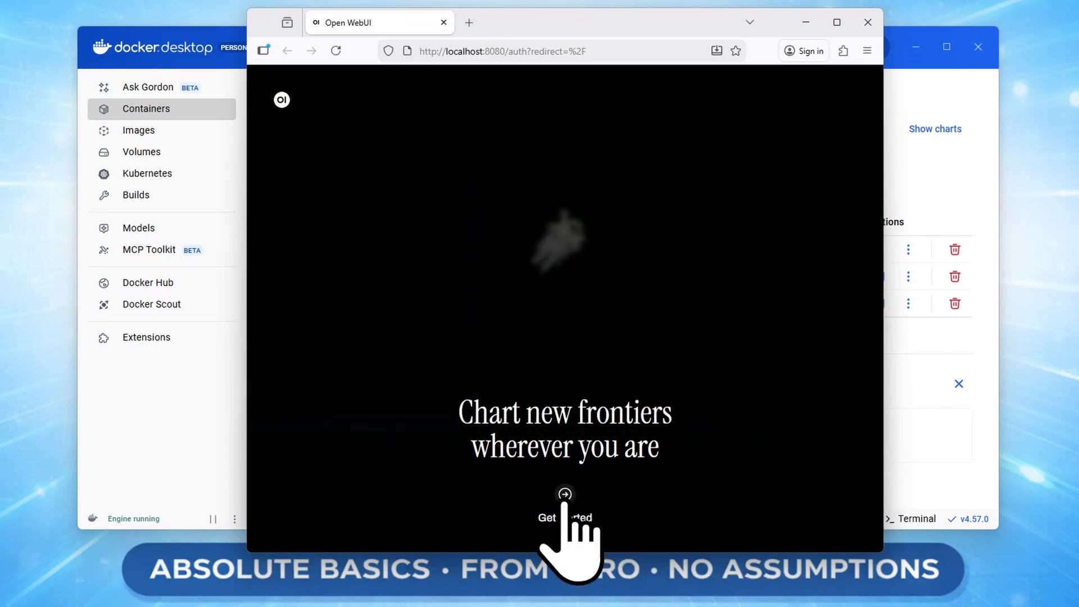
pyautogui.click(565, 508)
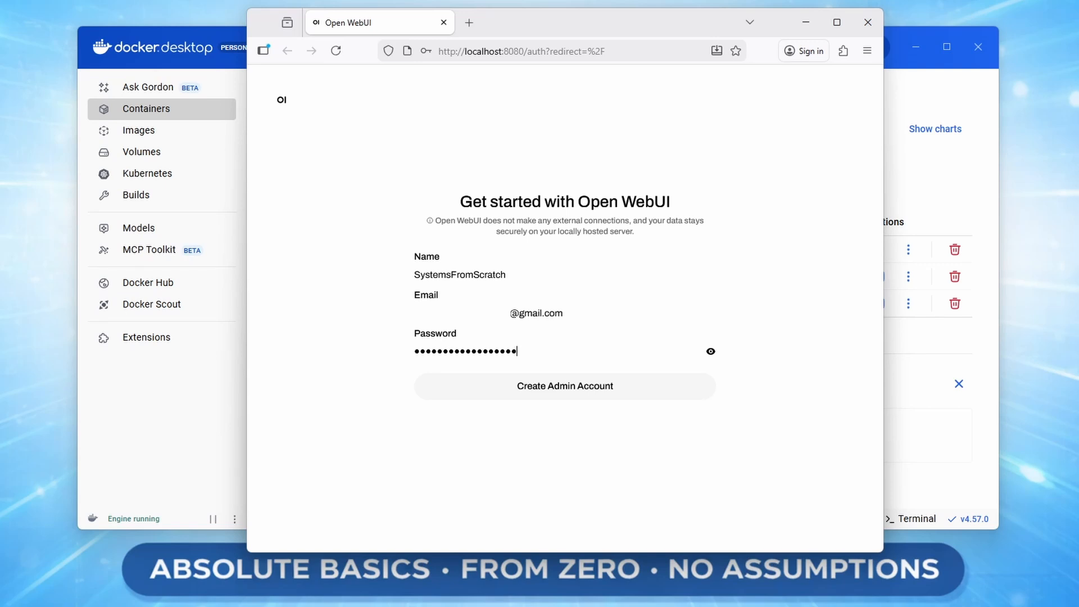
pyautogui.click(613, 386)
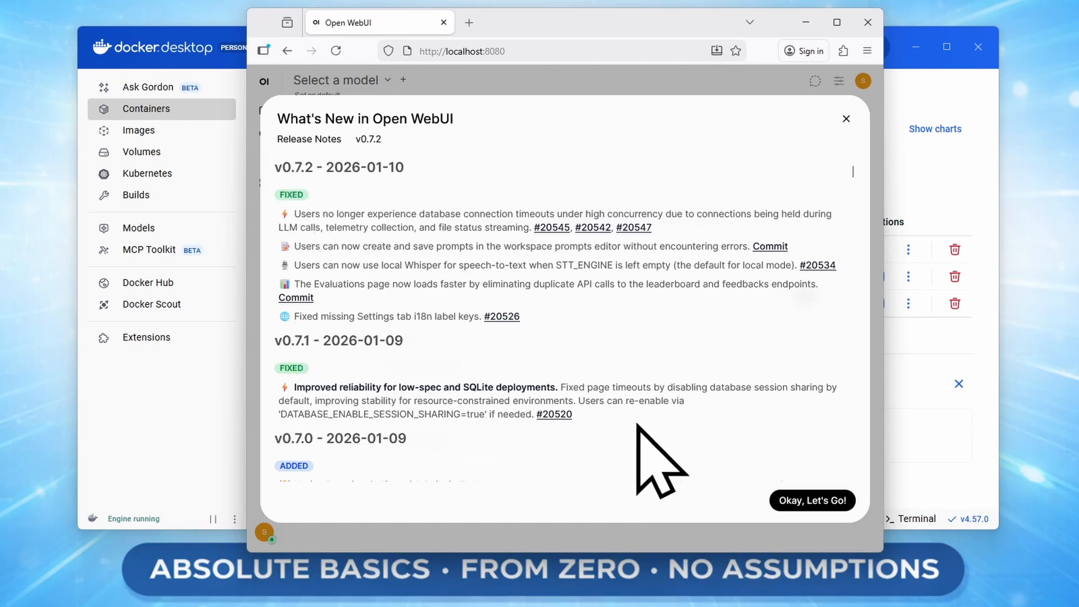
# Dismiss the What's New notes and try sending 'What colour is the sky'.
pyautogui.click(835, 509)
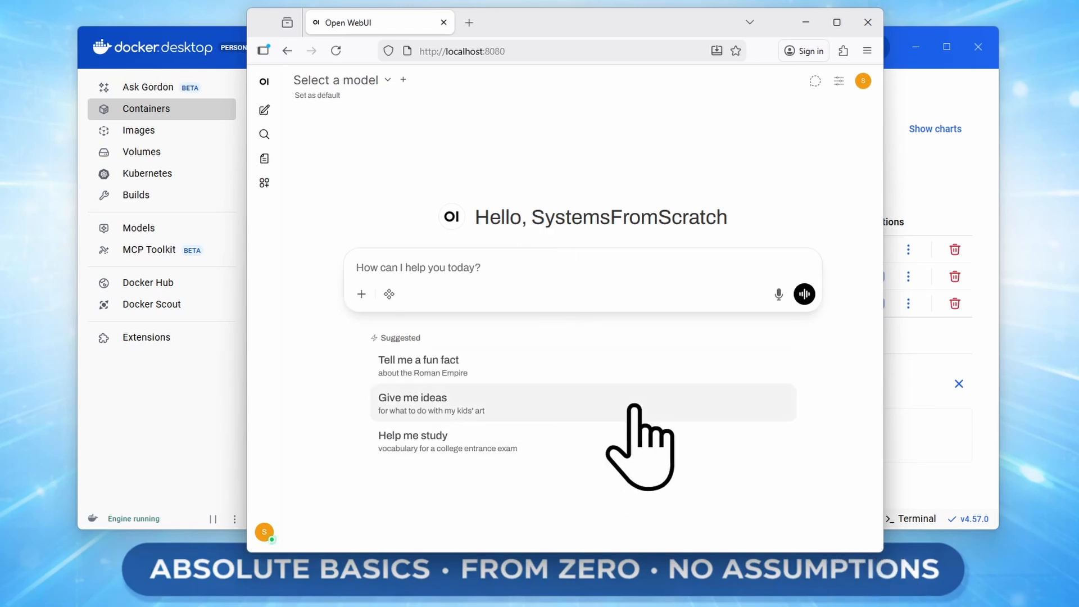
pyautogui.write('What colo')
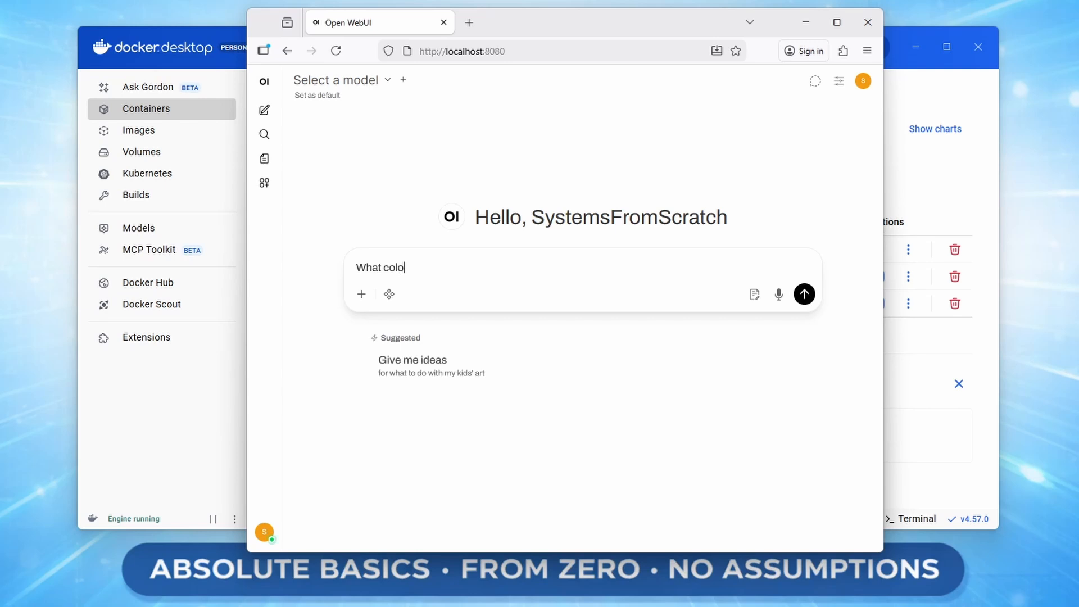
pyautogui.write('ur is the sky')
pyautogui.press('Return')
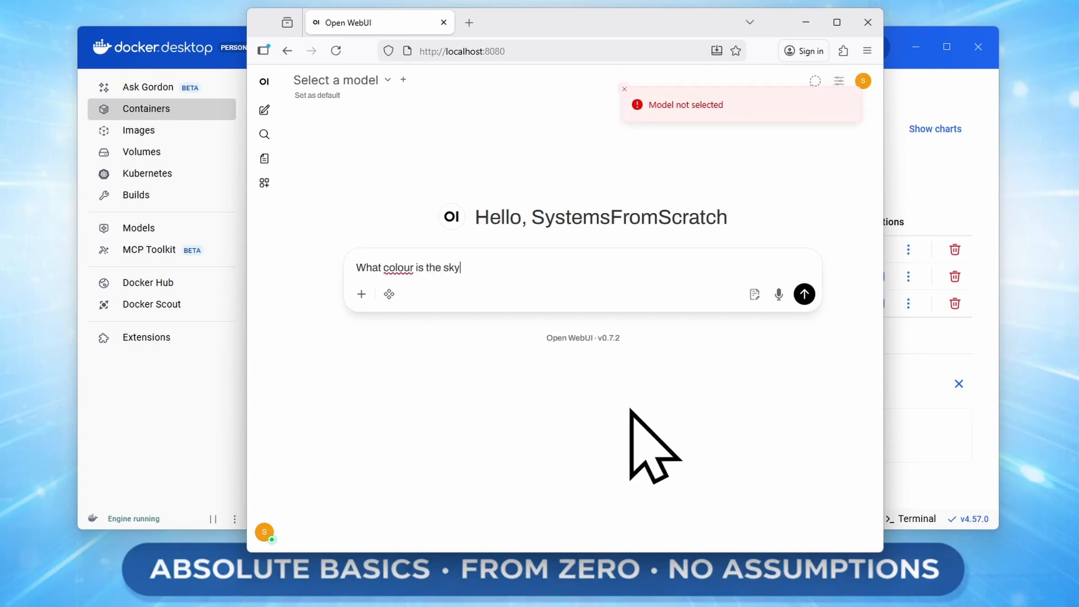
# Clear the unsent sky question and bring up the model selector list.
pyautogui.write('?')
pyautogui.moveTo(466, 268); pyautogui.dragTo(221, 264)
pyautogui.press('BackSpace')
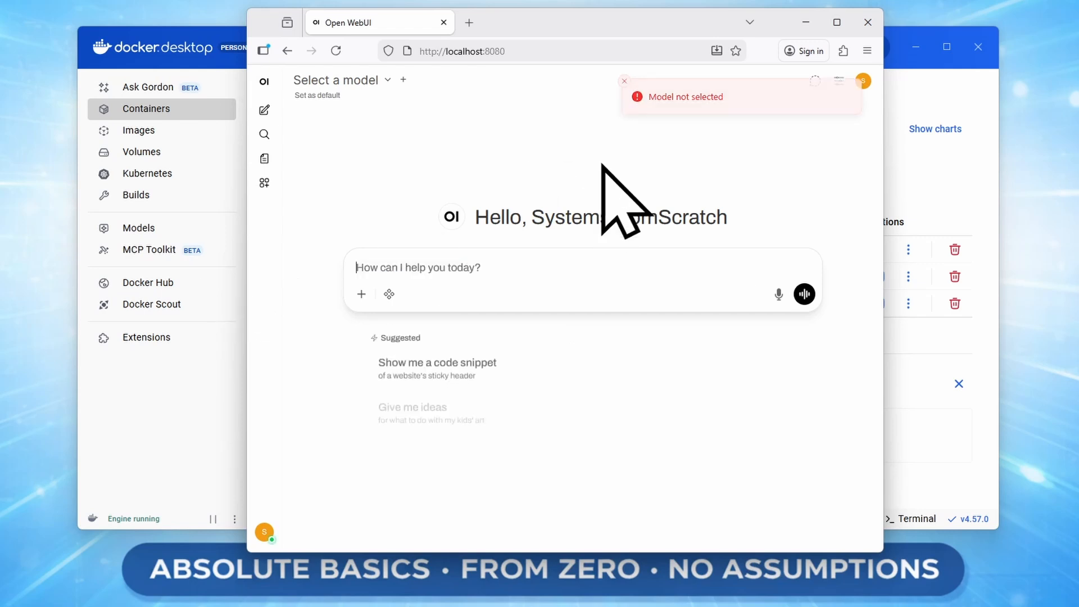
pyautogui.click(390, 82)
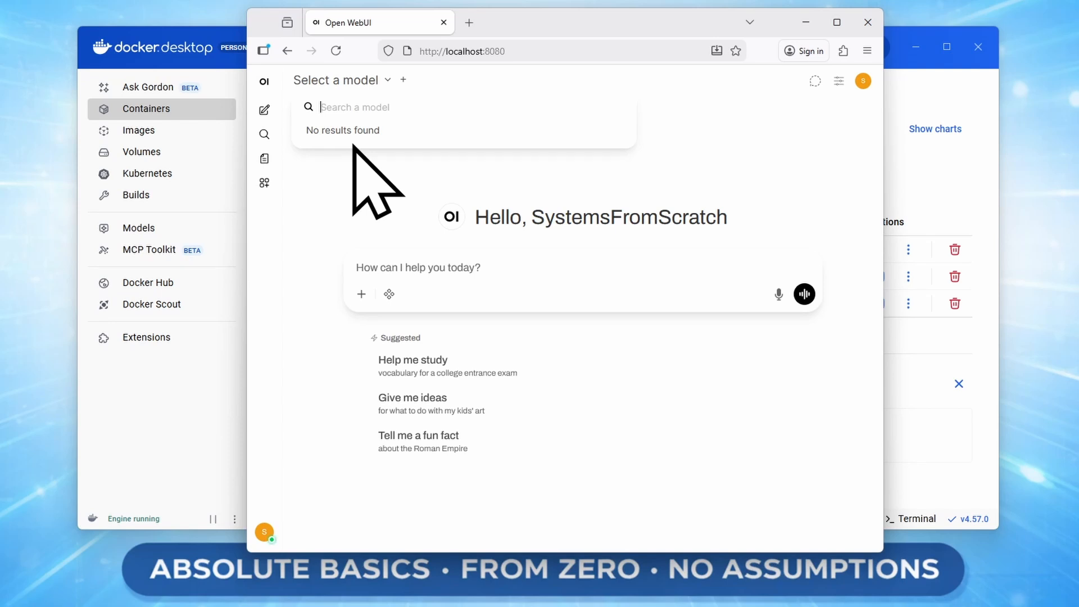
# Pull llama2 from Ollama.com and choose llama2:latest as the chat model.
pyautogui.write('llama')
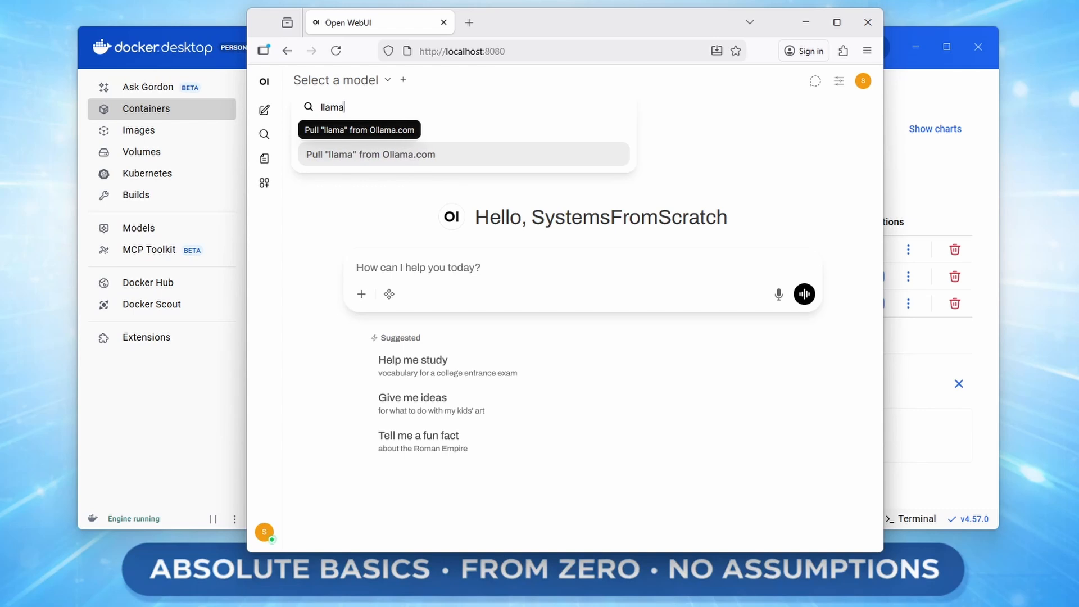
pyautogui.write('2')
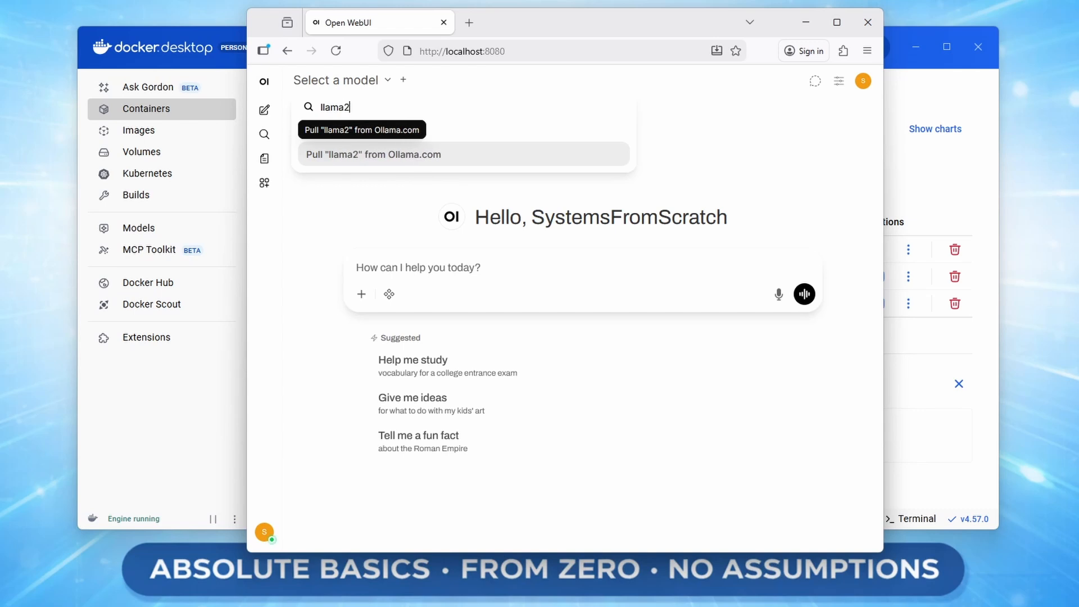
pyautogui.click(380, 160)
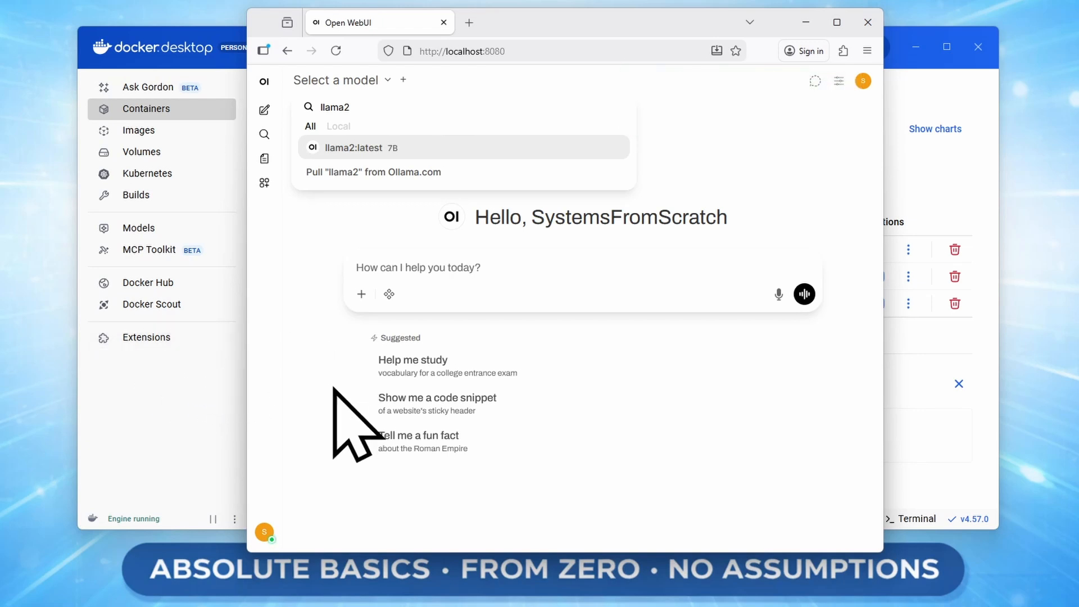
pyautogui.click(333, 368)
pyautogui.click(389, 81)
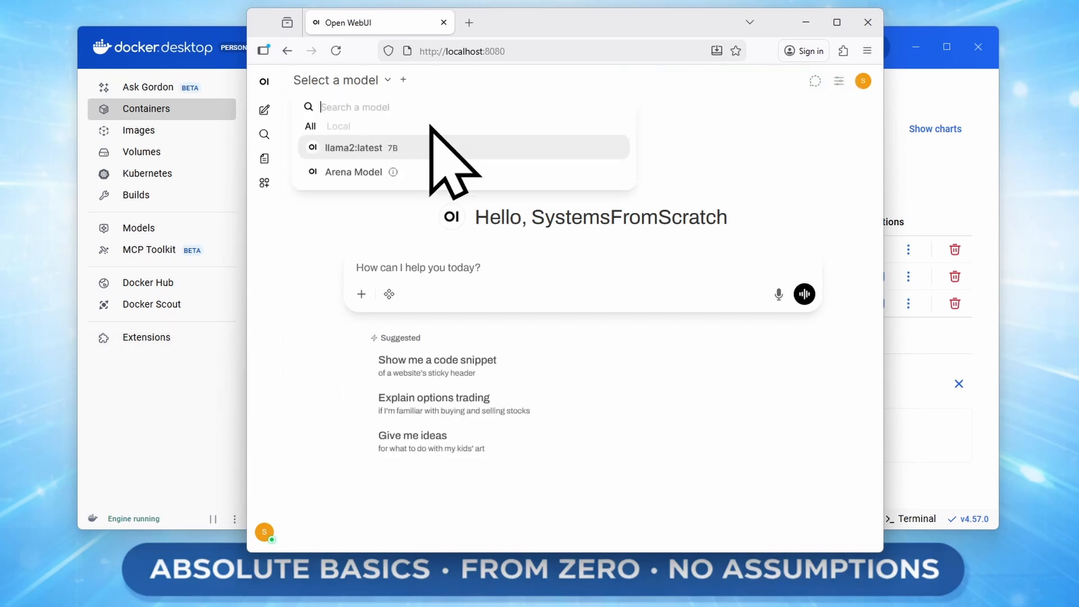
pyautogui.click(369, 150)
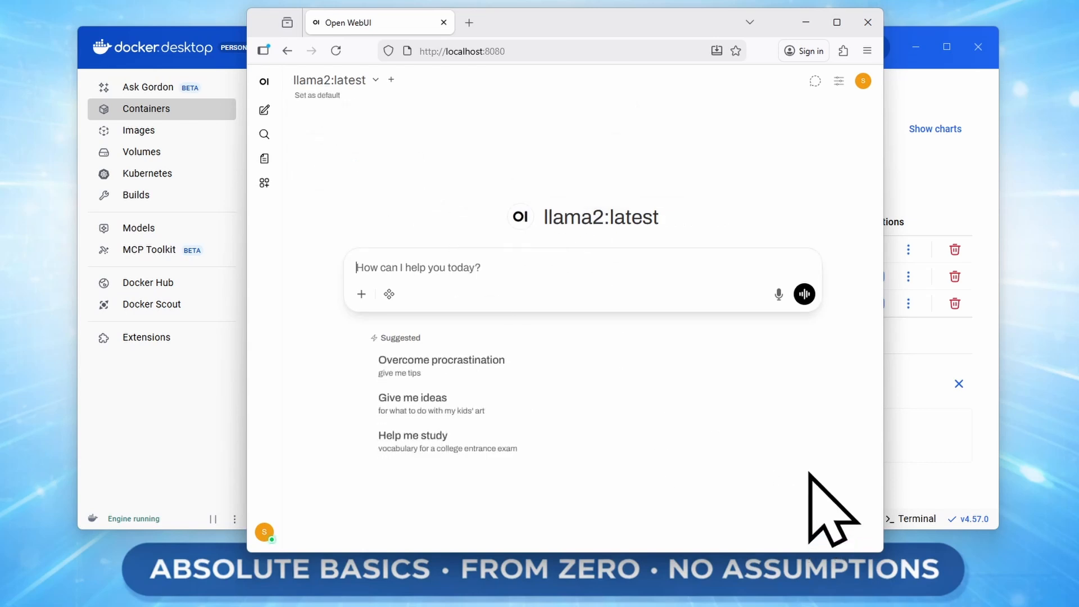
# Ask llama2 'what colour is the sky' and check Docker Desktop's load while it answers.
pyautogui.write('what colour i')
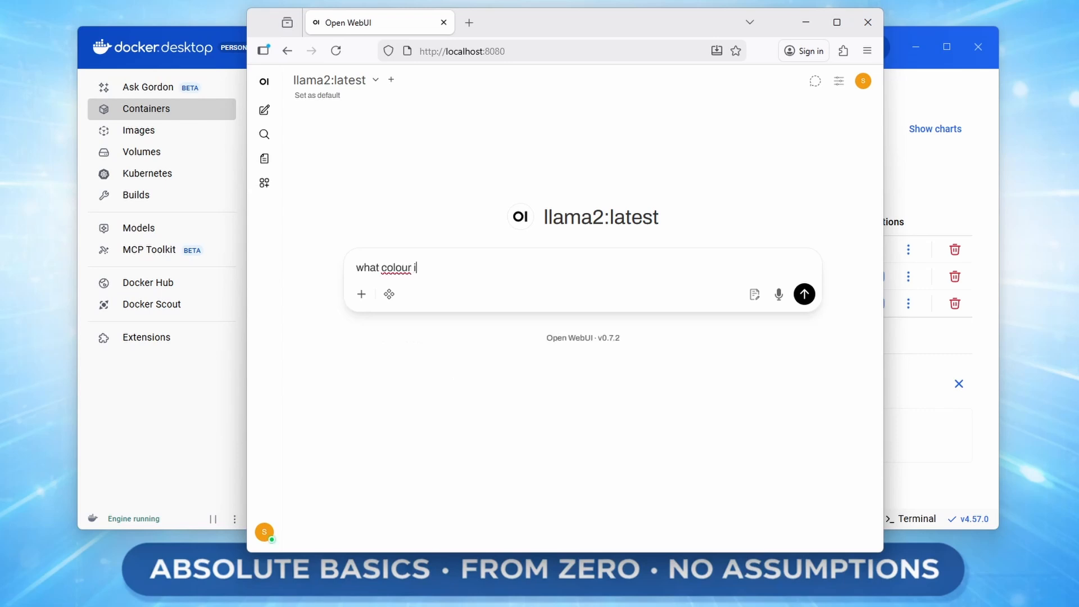
pyautogui.write('s the sky')
pyautogui.press('Return')
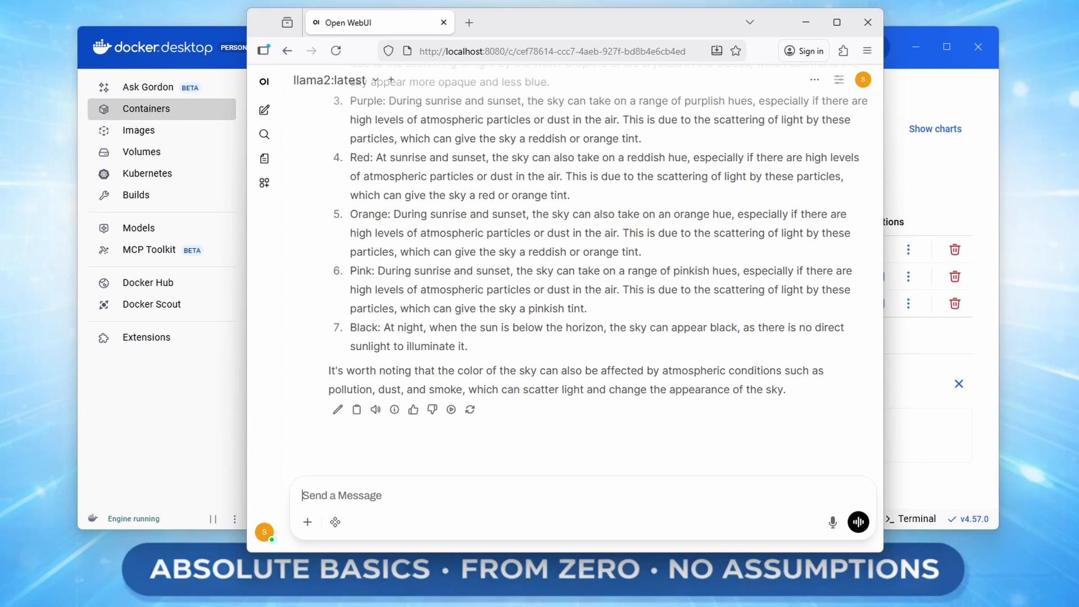
pyautogui.click(121, 459)
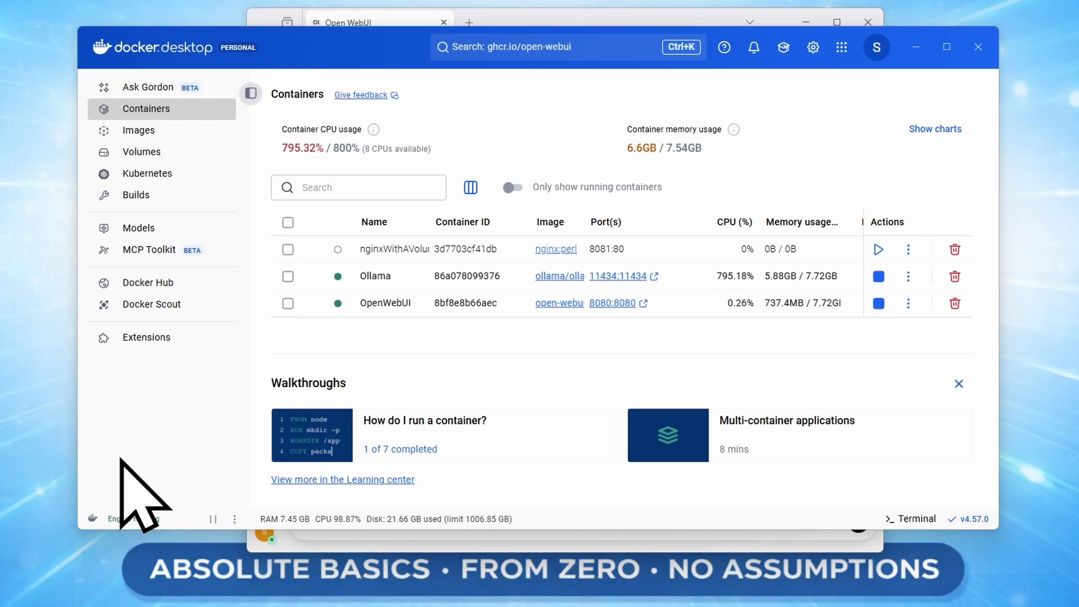
pyautogui.hotkey('alt', 'Tab')
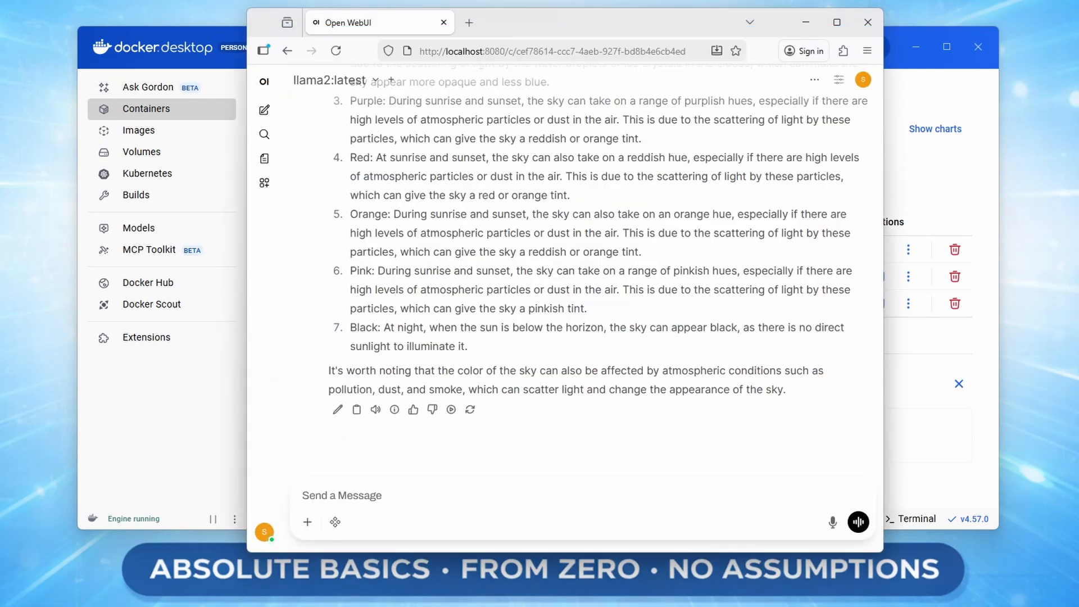